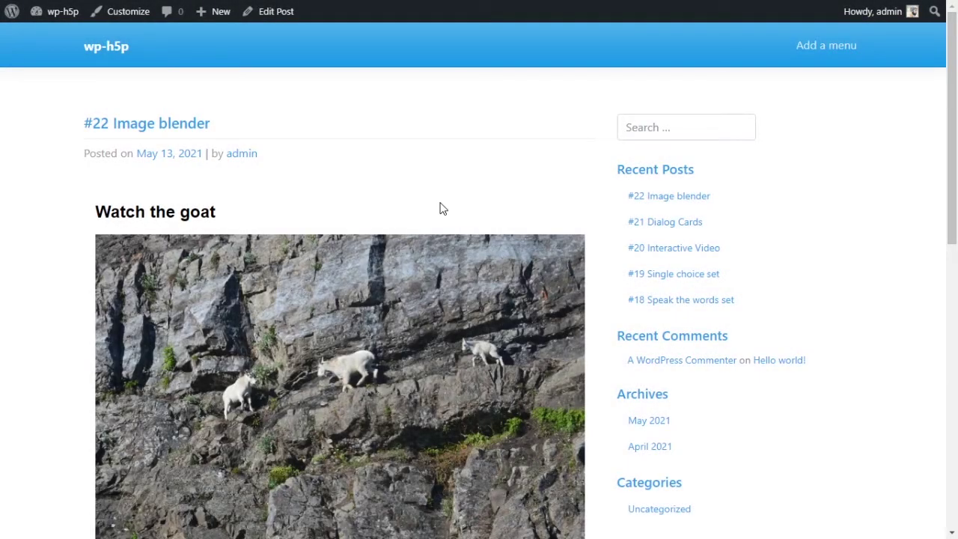
Highlight 'Image blender' in the published post's title
scroll(439, 206, down, 2)
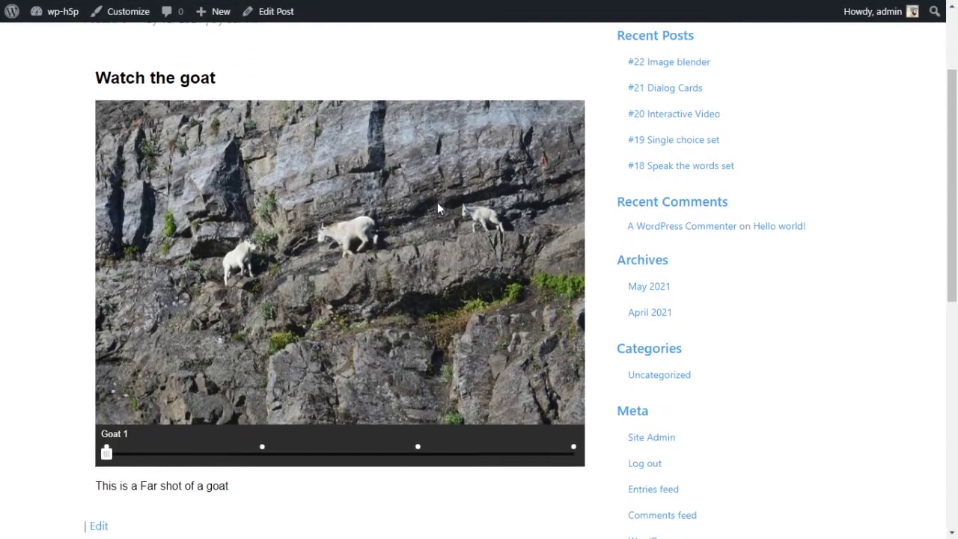
scroll(383, 154, up, 1)
scroll(383, 153, up, 1)
drag(239, 125, 112, 124)
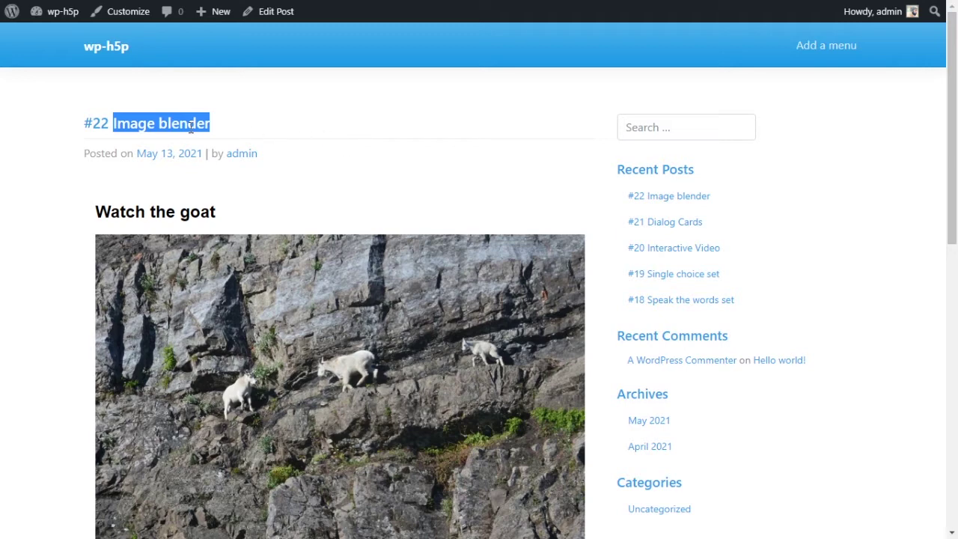
click(135, 127)
drag(114, 124, 215, 129)
Slide the Goat 1 blender through the closer, third and final close-up goat images
scroll(452, 156, down, 2)
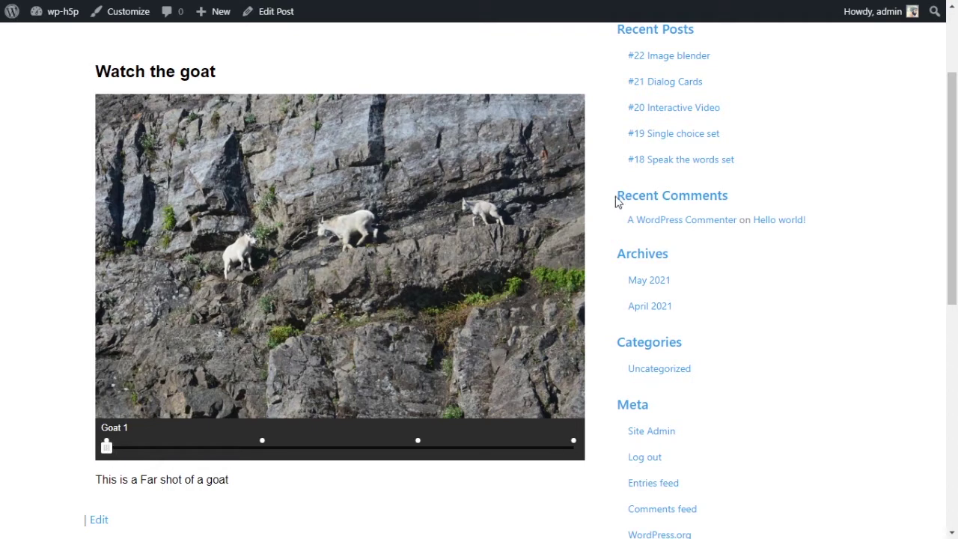
drag(951, 176, 956, 114)
scroll(185, 411, down, 1)
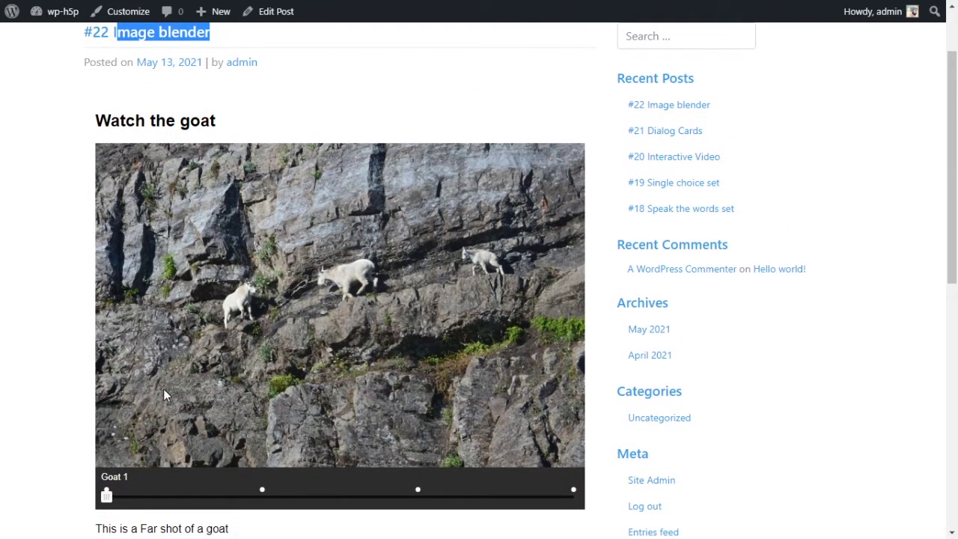
mouse_move(108, 496)
mouse_down()
mouse_move(568, 494)
mouse_move(106, 496)
mouse_move(581, 517)
mouse_move(104, 498)
mouse_up()
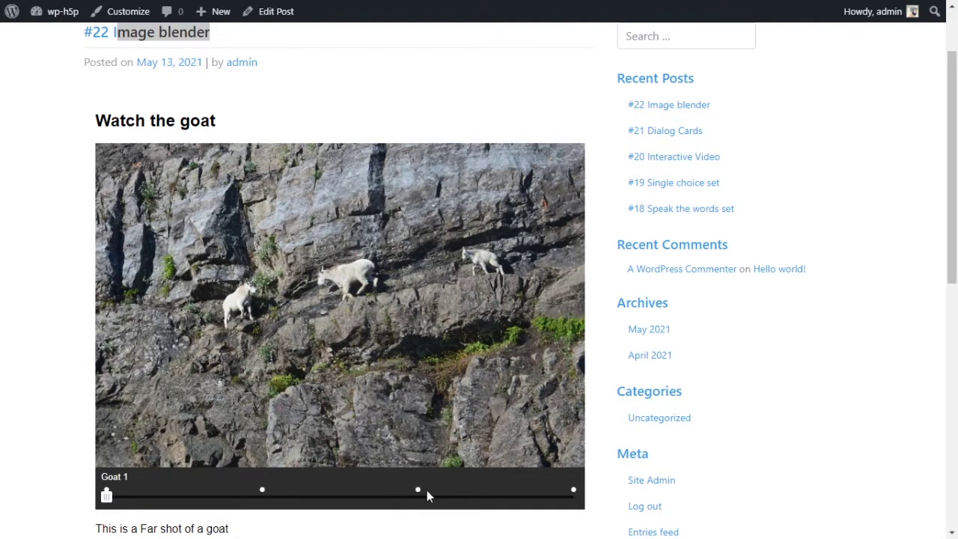
mouse_move(106, 496)
mouse_down()
mouse_move(607, 504)
mouse_move(106, 505)
mouse_up()
mouse_move(105, 498)
mouse_down()
mouse_move(567, 514)
mouse_move(105, 504)
mouse_up()
scroll(32, 326, up, 2)
scroll(32, 325, down, 1)
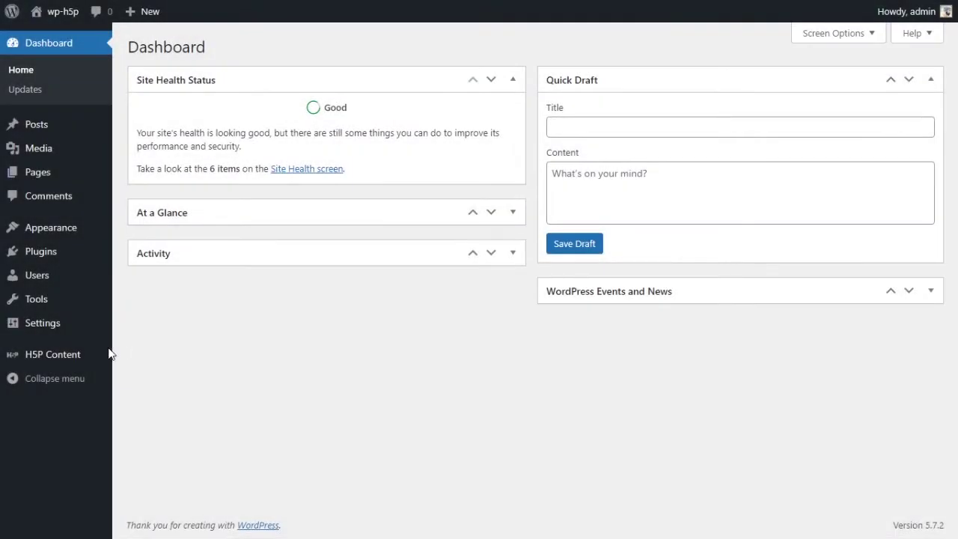
Go to H5P Content > Add New from the admin sidebar
mouse_move(102, 353)
mouse_move(45, 354)
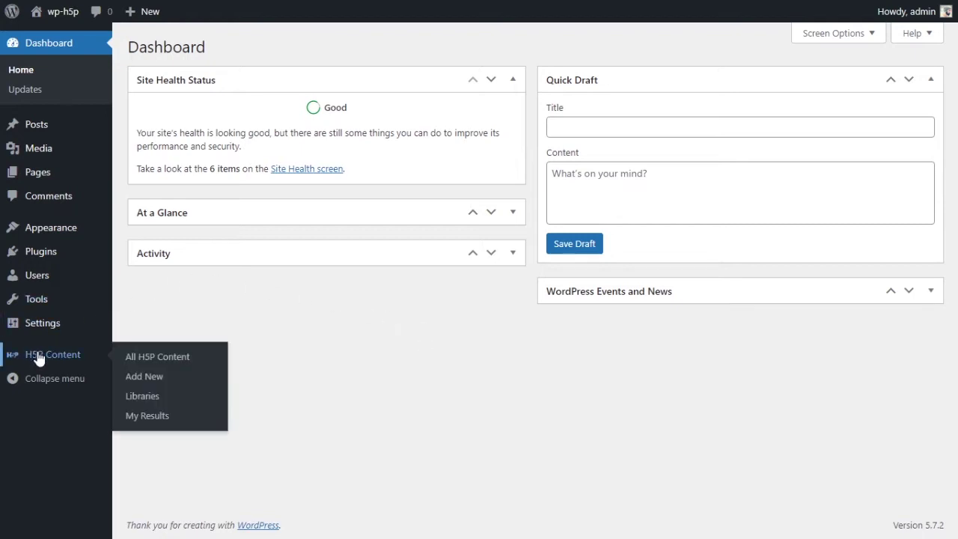
click(144, 376)
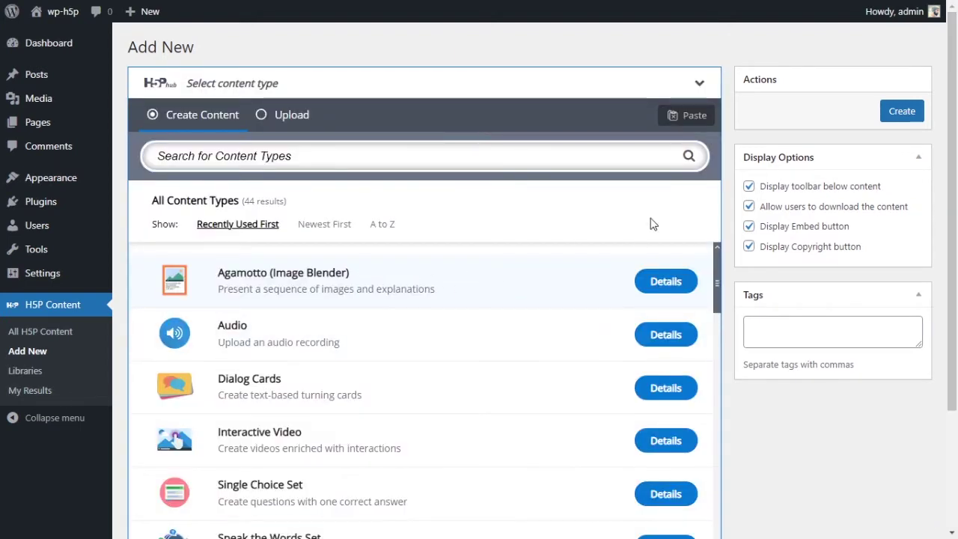
Choose Agamotto (Image Blender) from the H5P content type list
scroll(629, 242, down, 2)
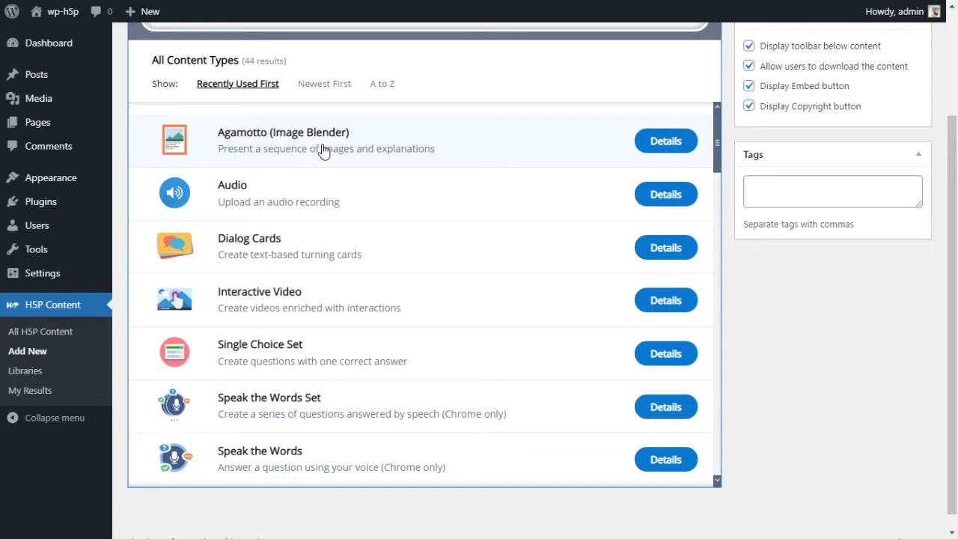
scroll(502, 345, down, 5)
scroll(504, 341, down, 5)
scroll(622, 274, up, 8)
scroll(622, 280, up, 5)
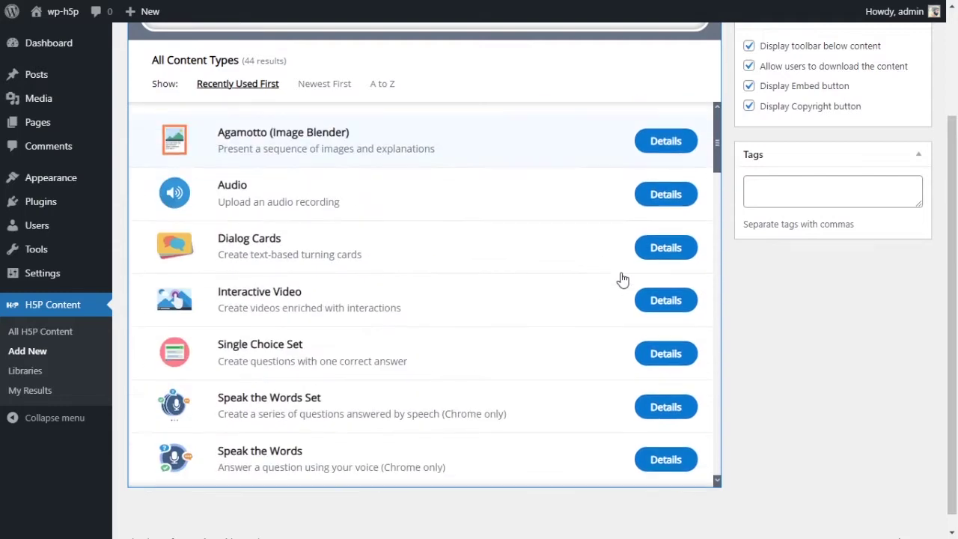
click(359, 143)
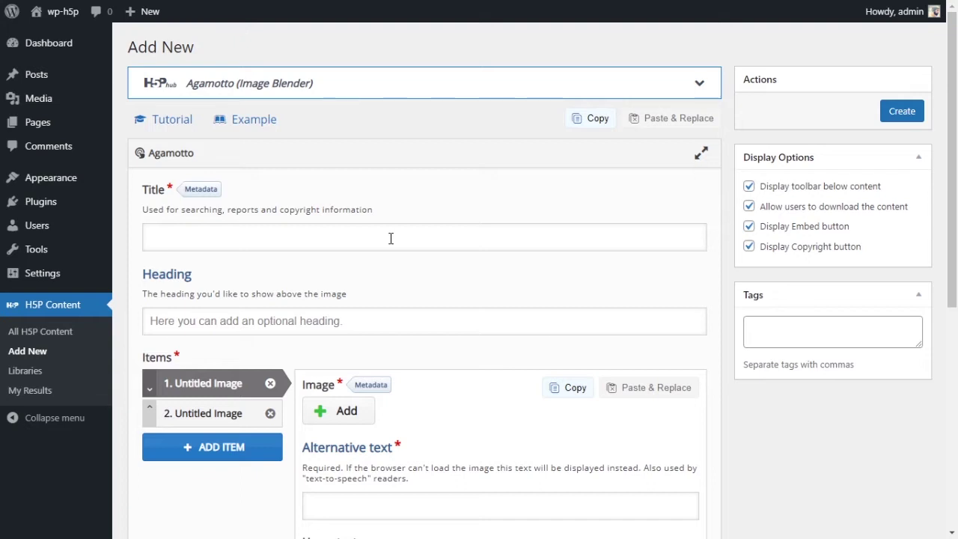
Enter the title 'Image Blender' and the heading 'Watch the goat'
click(391, 238)
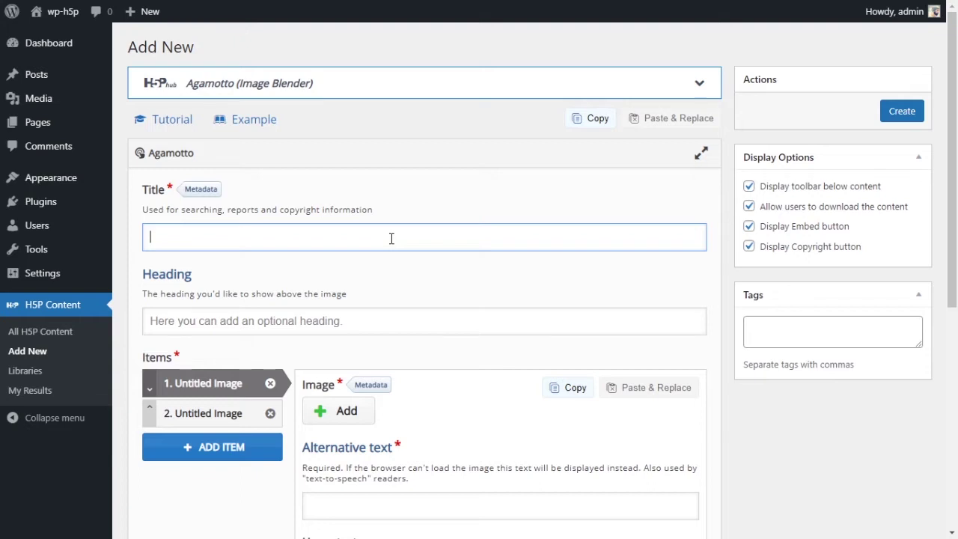
text(Image Blender)
scroll(390, 237, down, 1)
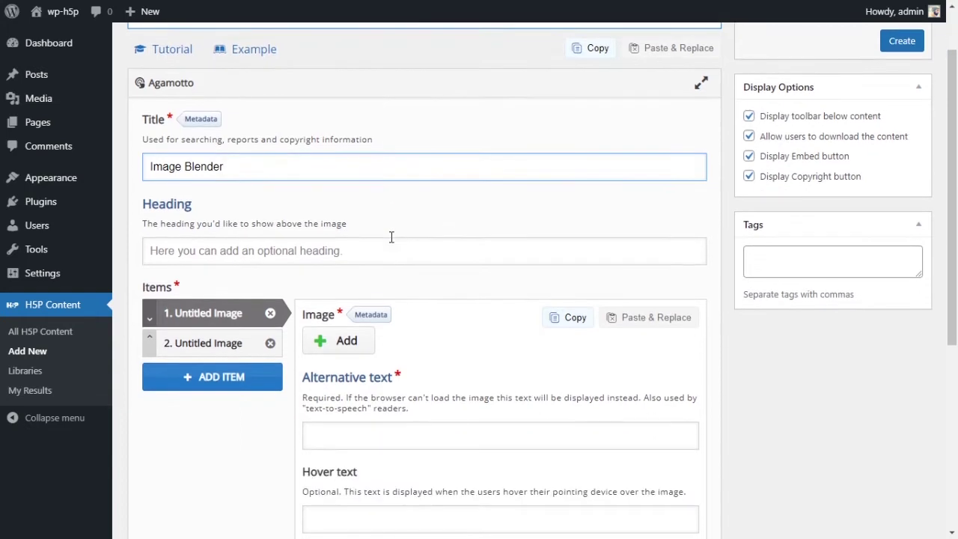
click(371, 248)
text(W)
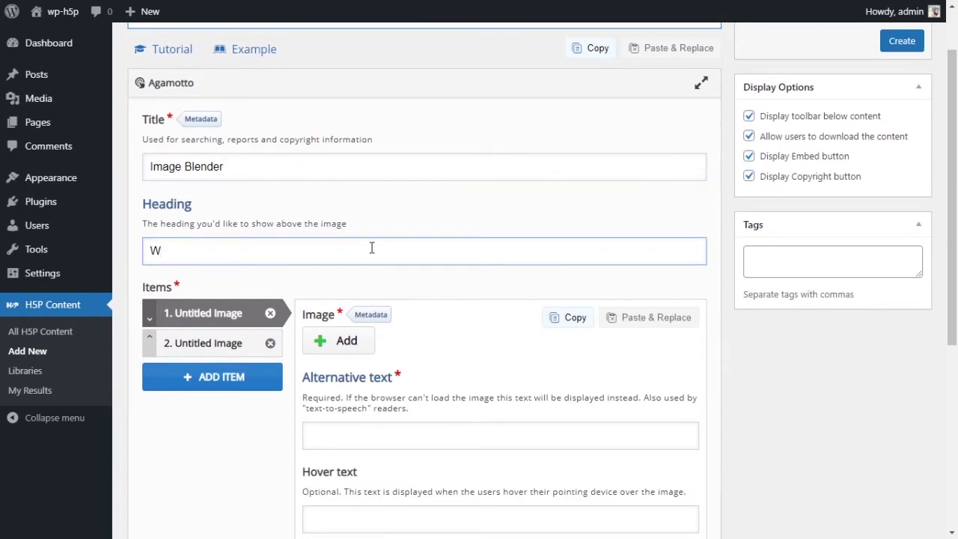
text(atch the goat)
scroll(403, 215, down, 2)
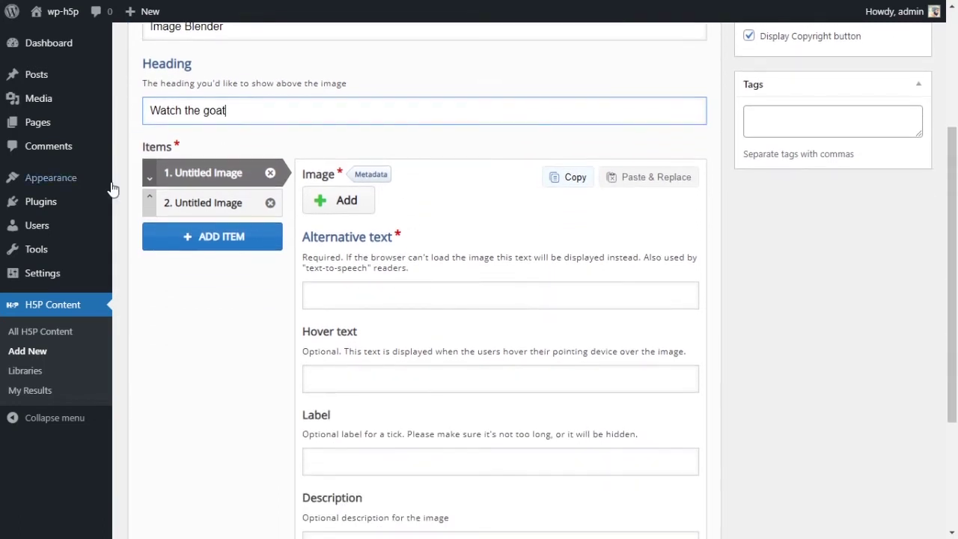
scroll(278, 157, up, 1)
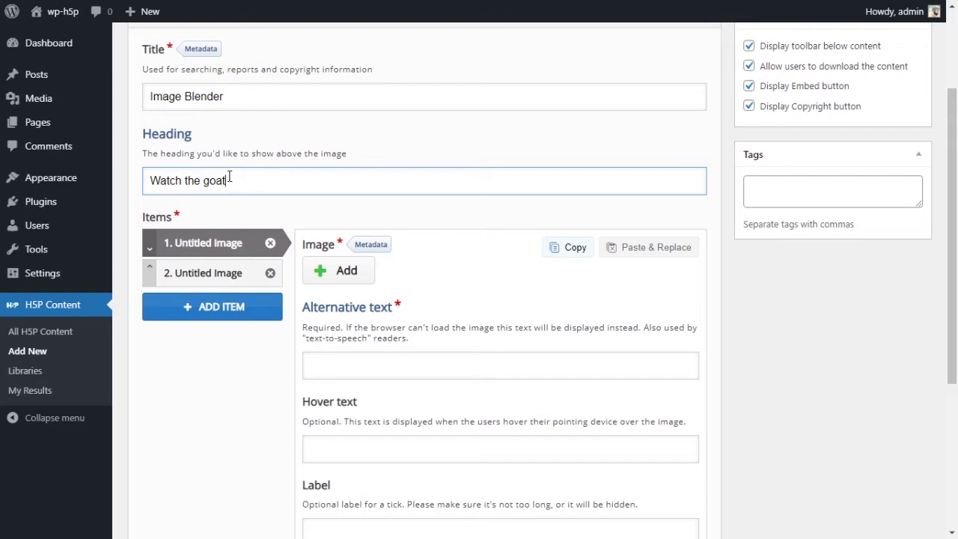
click(267, 209)
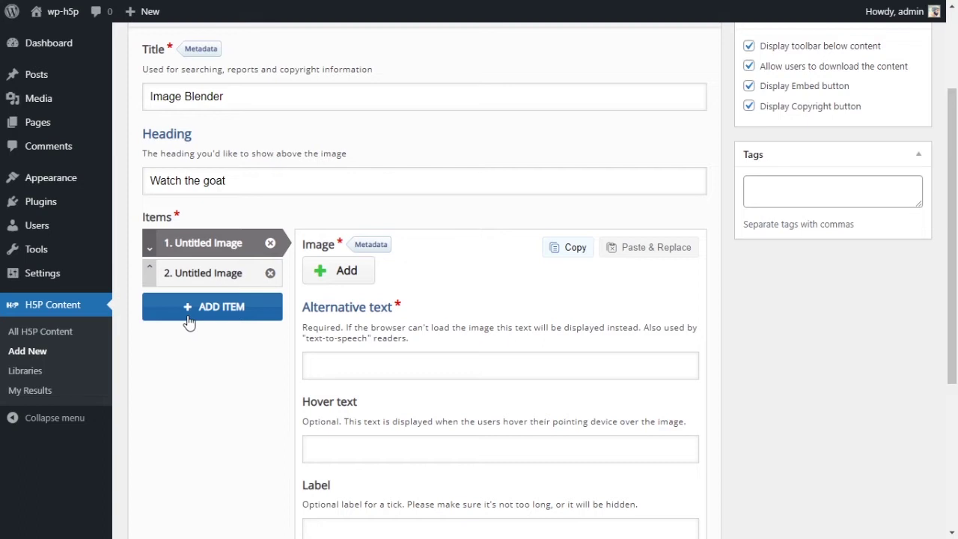
Add a third and fourth image item, then return to the first item
click(190, 320)
click(188, 360)
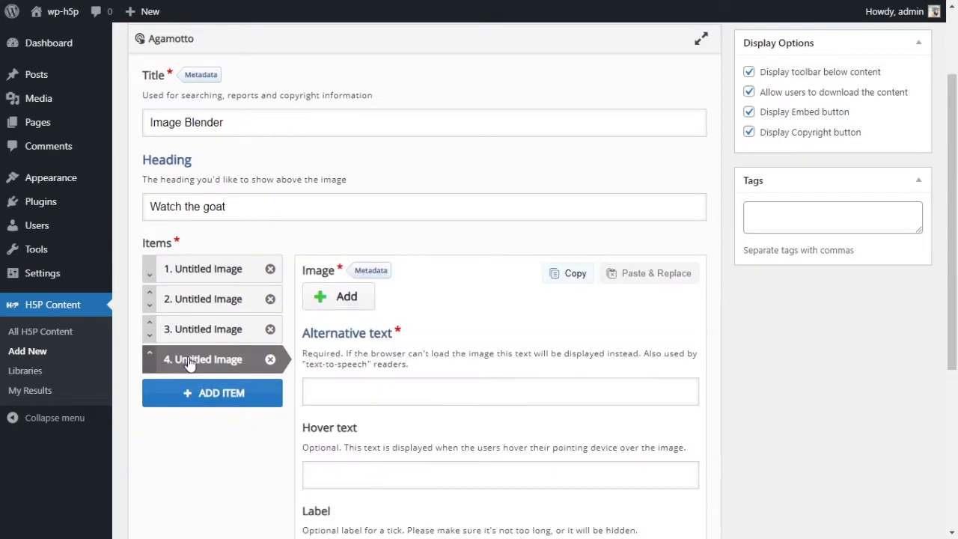
click(198, 279)
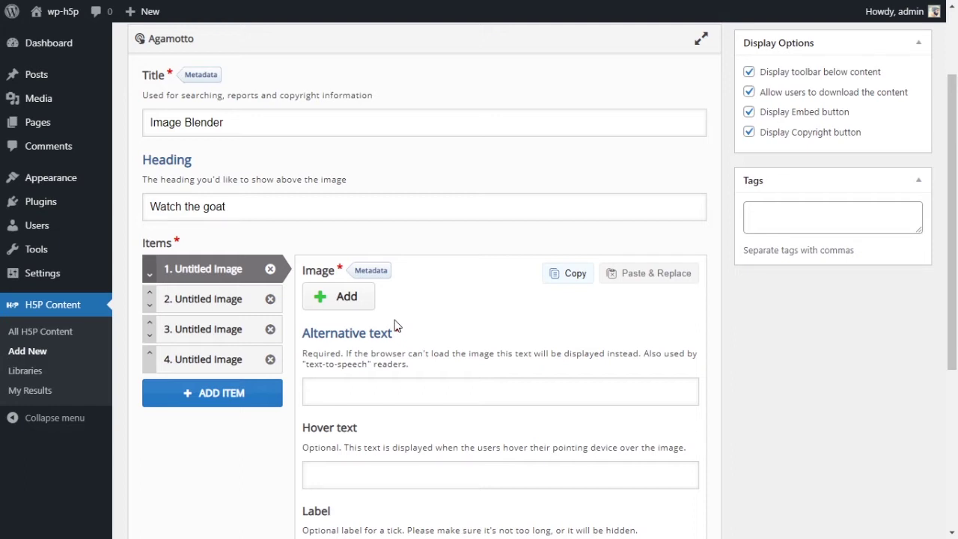
scroll(436, 291, down, 2)
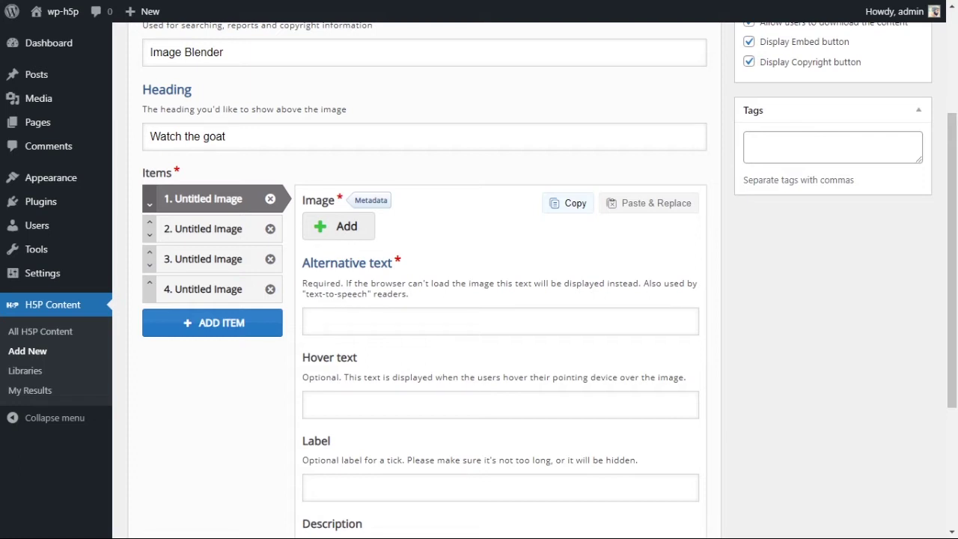
Paste 'Alternative text' as the first image's alt text and set hover text 'Far shot'
drag(302, 263, 392, 263)
key(ctrl+c)
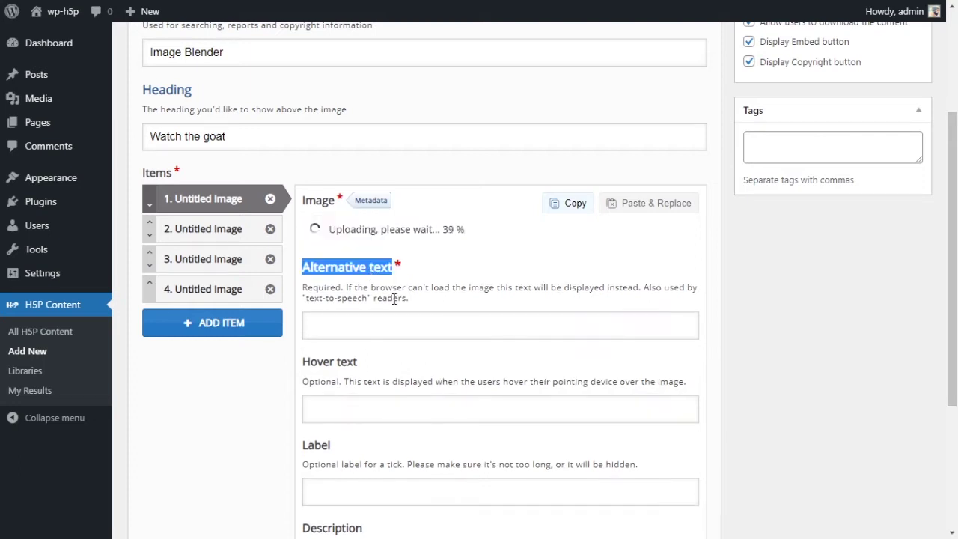
click(439, 332)
key(ctrl+v)
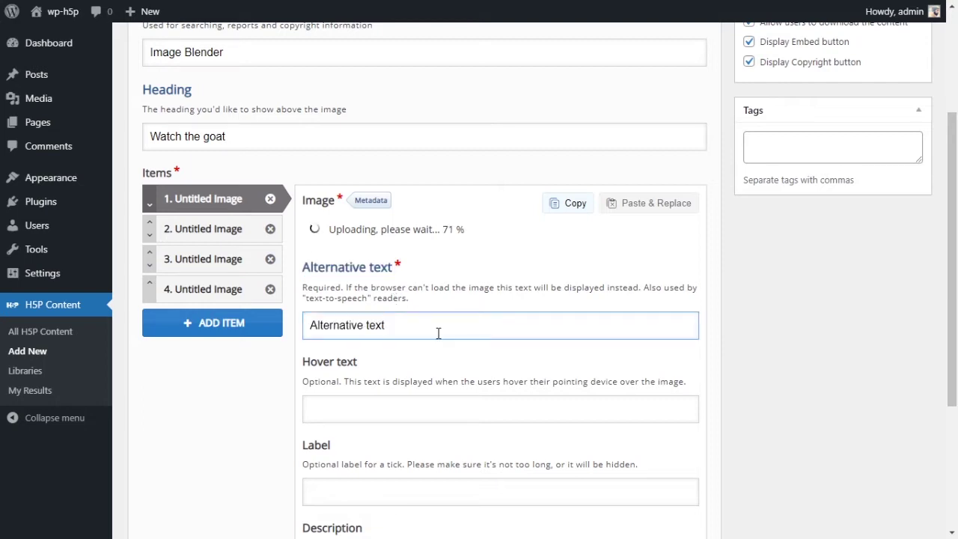
scroll(441, 336, down, 1)
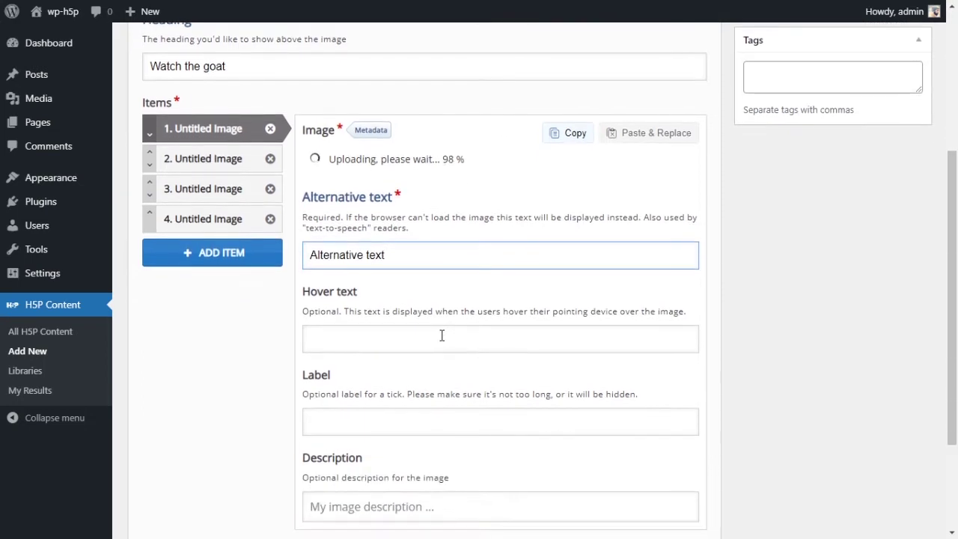
click(407, 343)
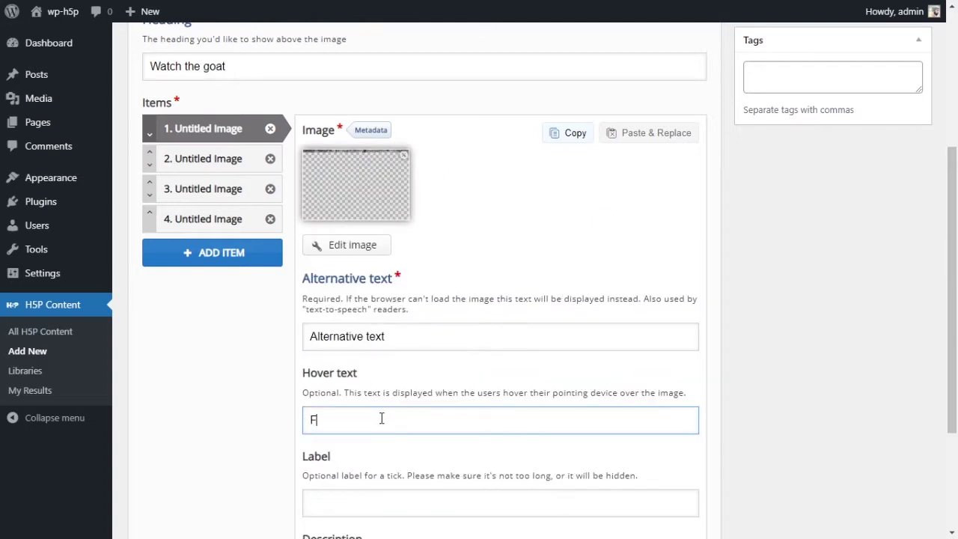
text(ar shot)
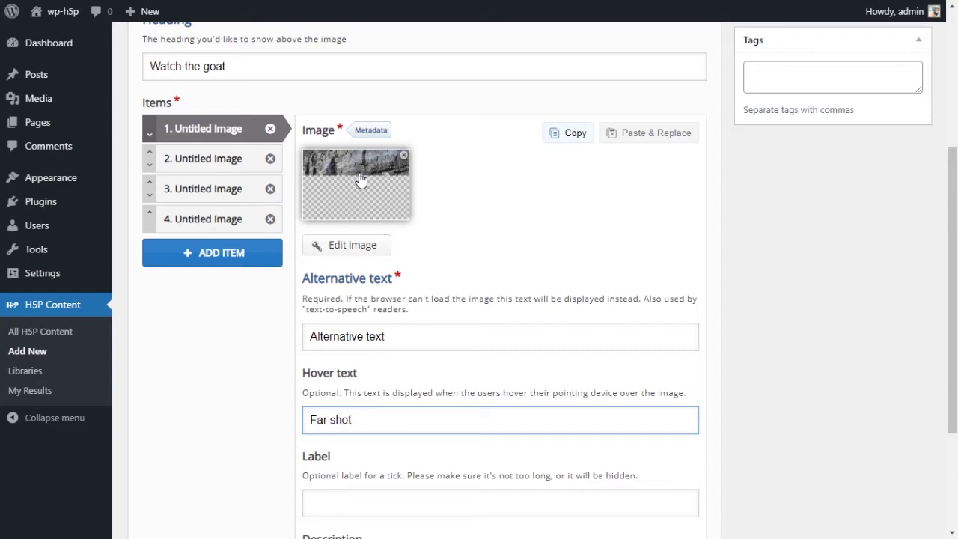
Label the first image 'Goat 1', keeping 'Far shot' as its hover text
scroll(420, 239, down, 1)
scroll(420, 239, down, 4)
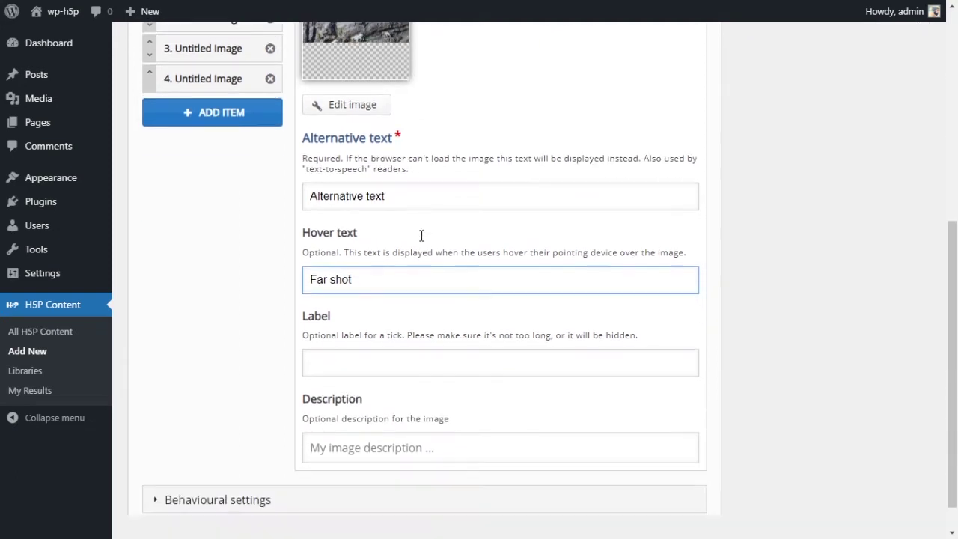
click(381, 336)
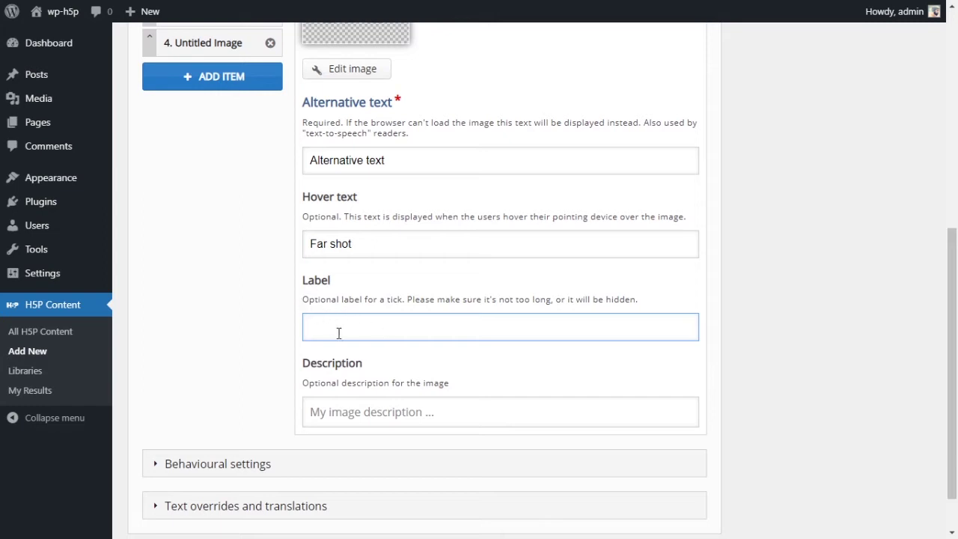
text(Goat )
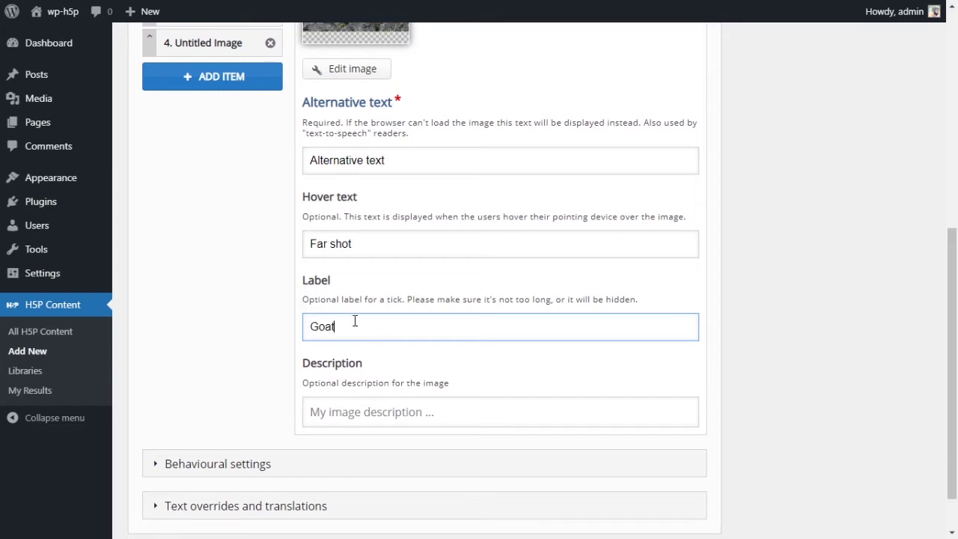
text(1)
scroll(485, 353, down, 1)
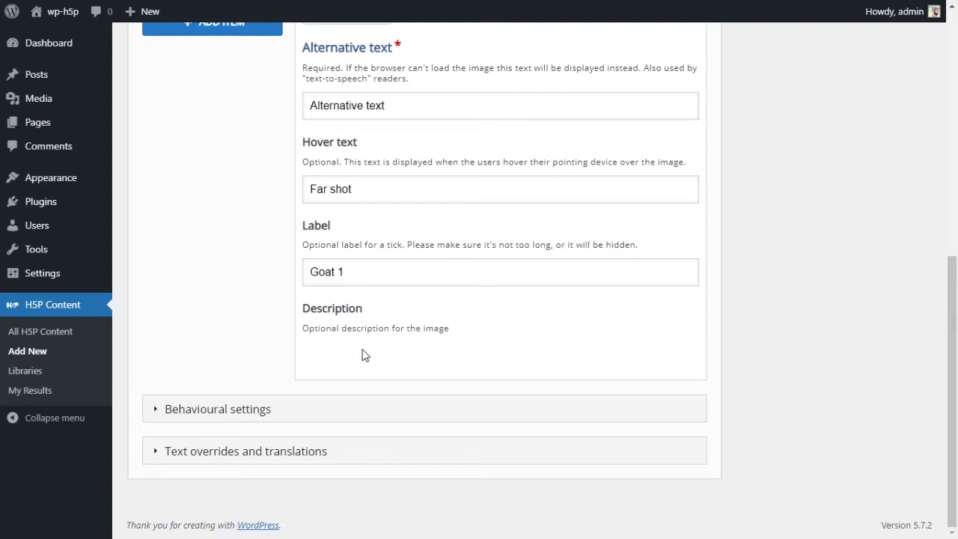
drag(318, 190, 344, 216)
key(ctrl+v)
triple_click(372, 189)
key(ctrl+z)
Write the first image's description 'This is a Far shot of a goat'
click(344, 388)
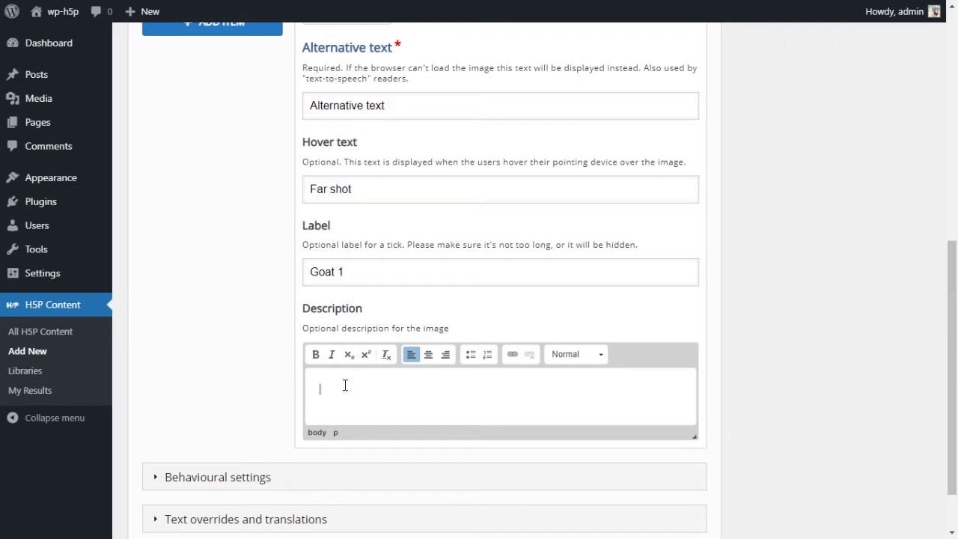
text(This is a)
text(Far shot)
text(of a goat)
key(BackSpace)
text(t)
Switch to the second image item and start adding its picture
scroll(547, 167, up, 2)
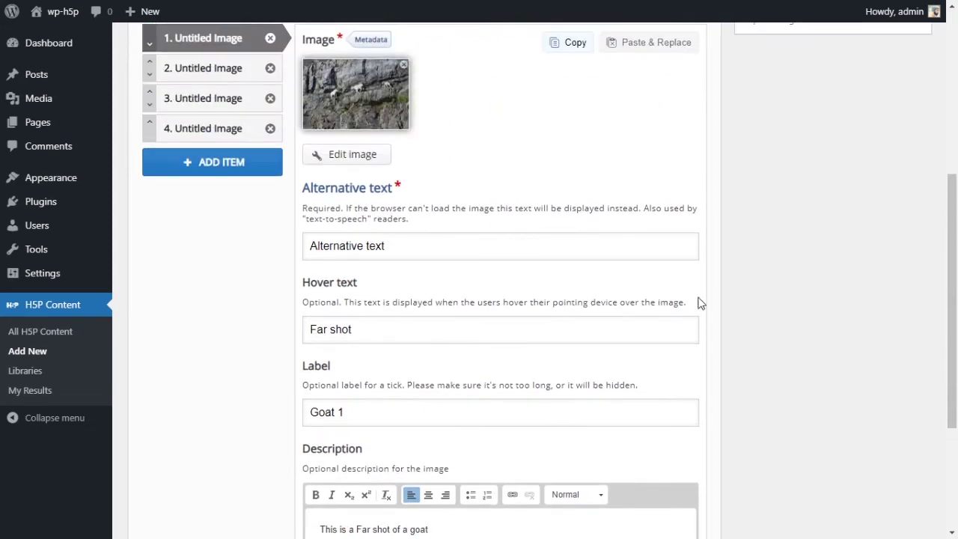
click(186, 60)
scroll(352, 165, up, 2)
click(342, 207)
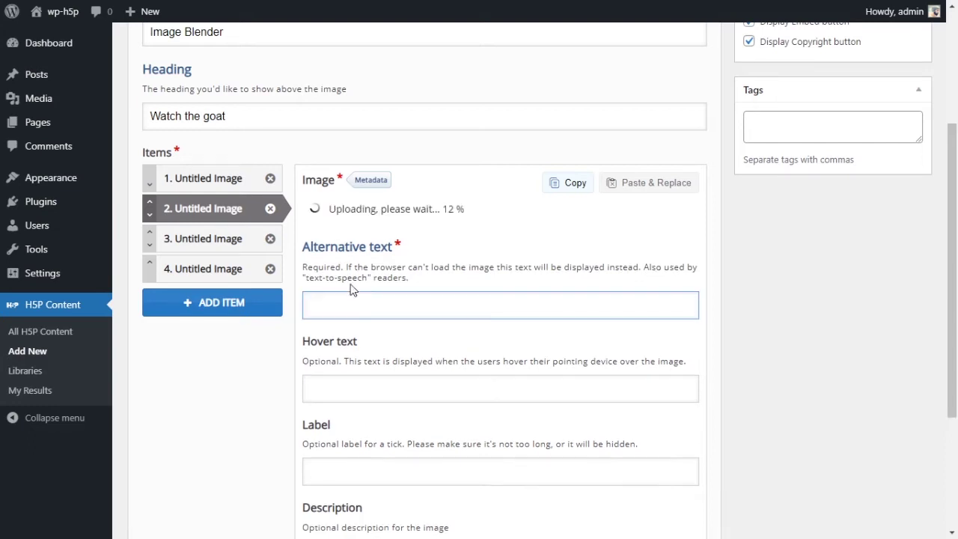
Give the second image the alt text 'Alternative text' and move to the third item
click(389, 302)
text(Alternative text)
scroll(419, 369, down, 3)
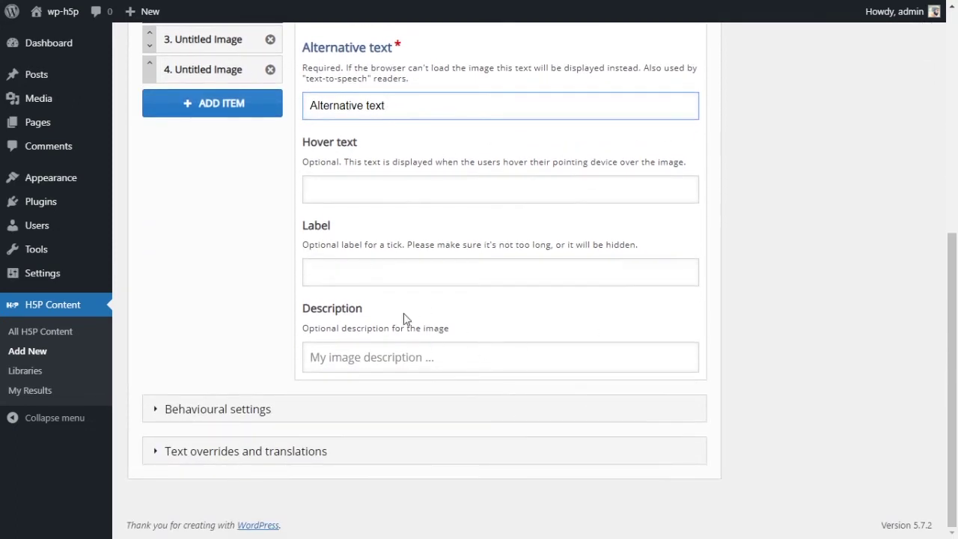
scroll(427, 340, up, 1)
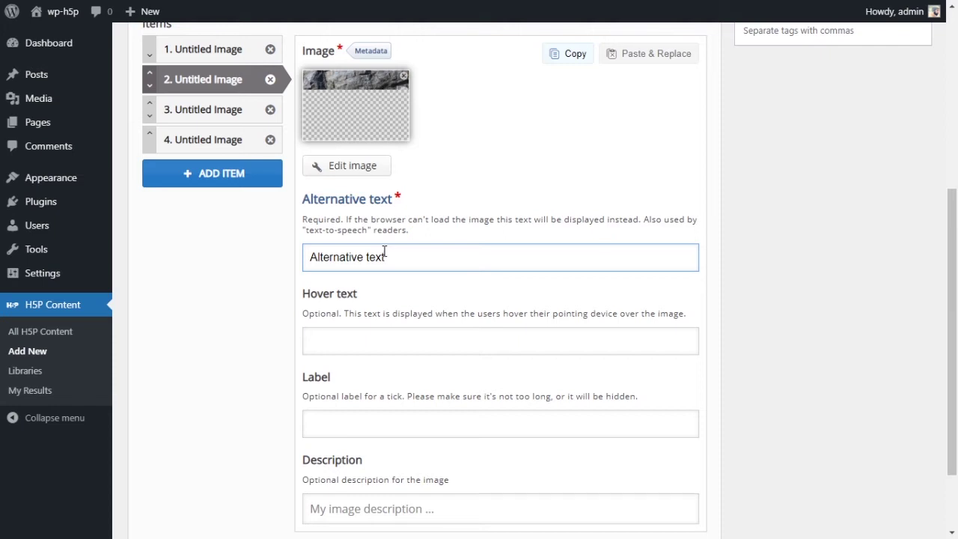
scroll(251, 126, up, 1)
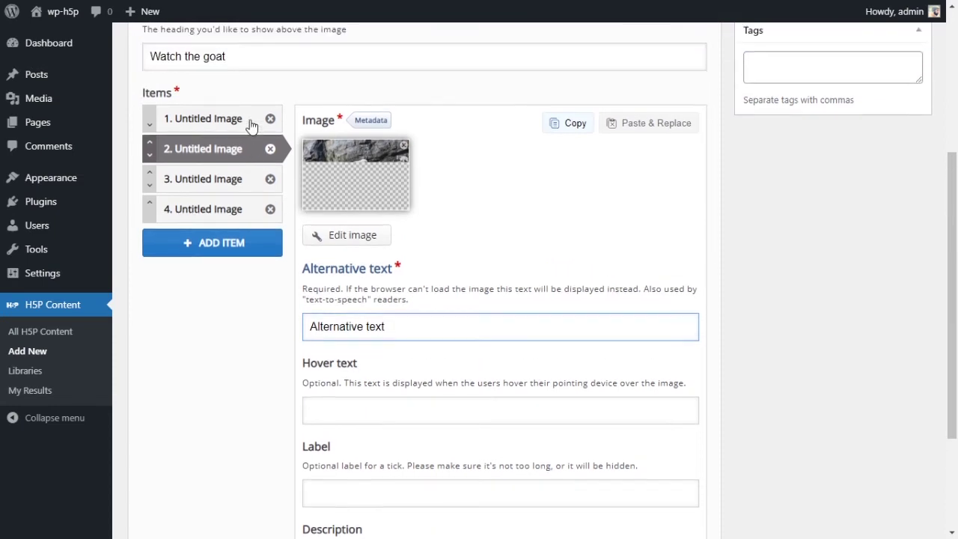
click(196, 183)
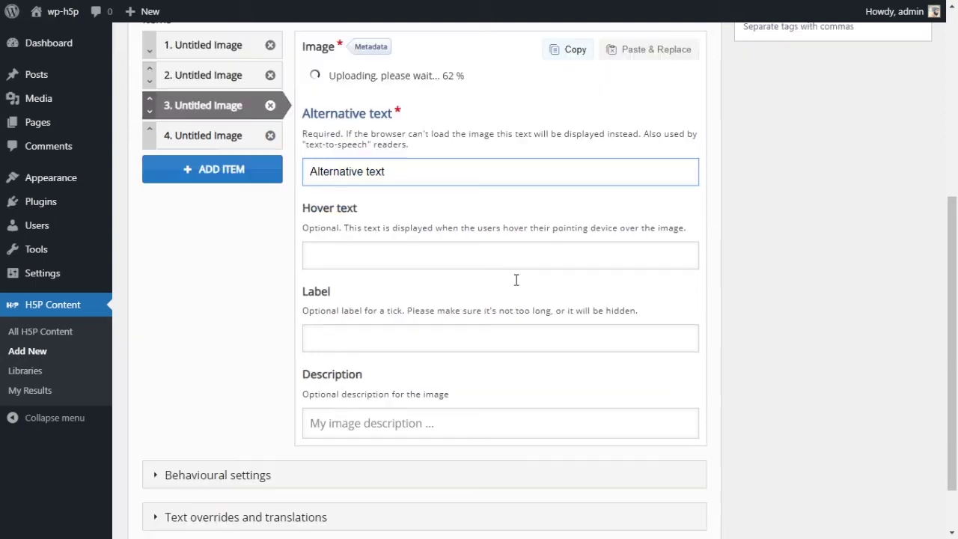
Open the fourth item and paste 'Alternative text' as its alt text
scroll(516, 278, up, 1)
scroll(449, 149, up, 1)
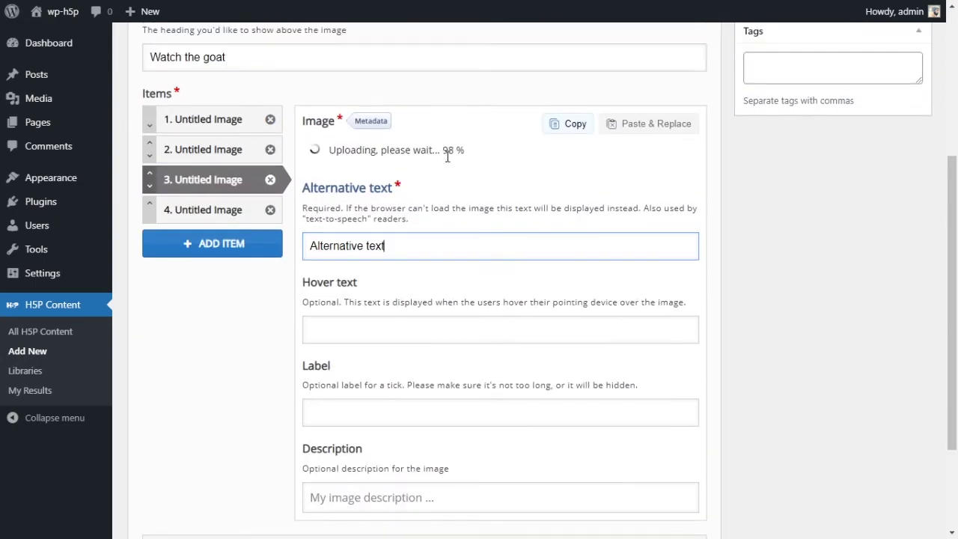
click(196, 212)
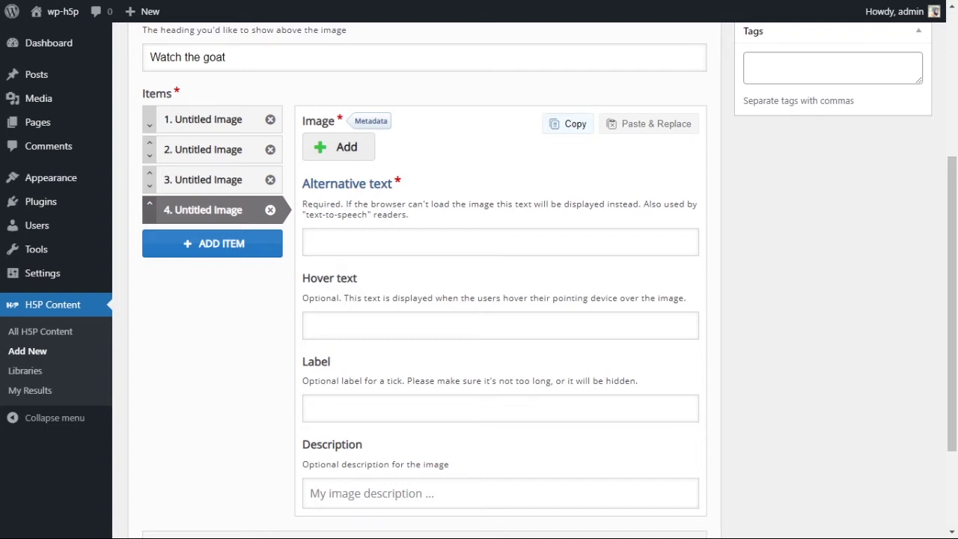
double_click(360, 258)
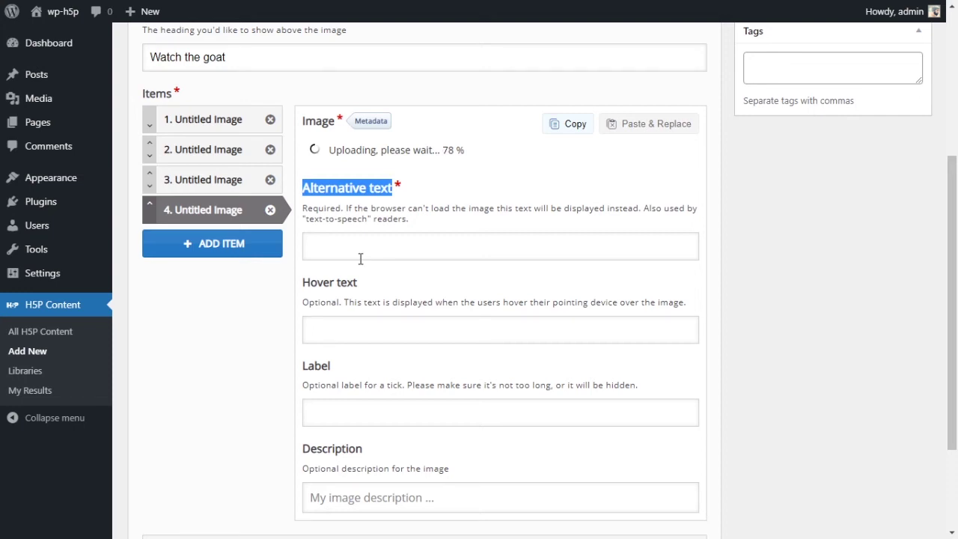
click(360, 259)
key(ctrl+v)
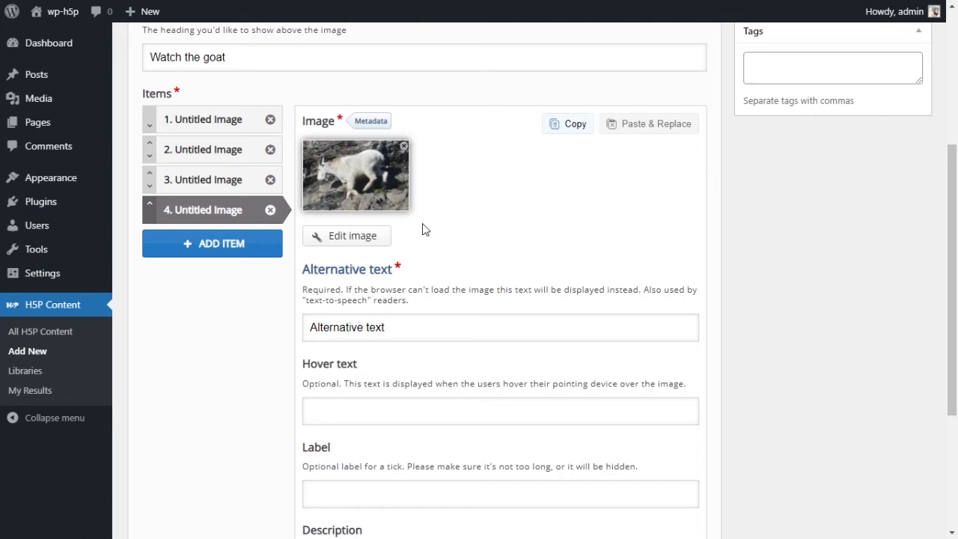
Cycle through items 1 to 4 several times to check each goat picture
scroll(421, 229, down, 3)
scroll(421, 229, up, 4)
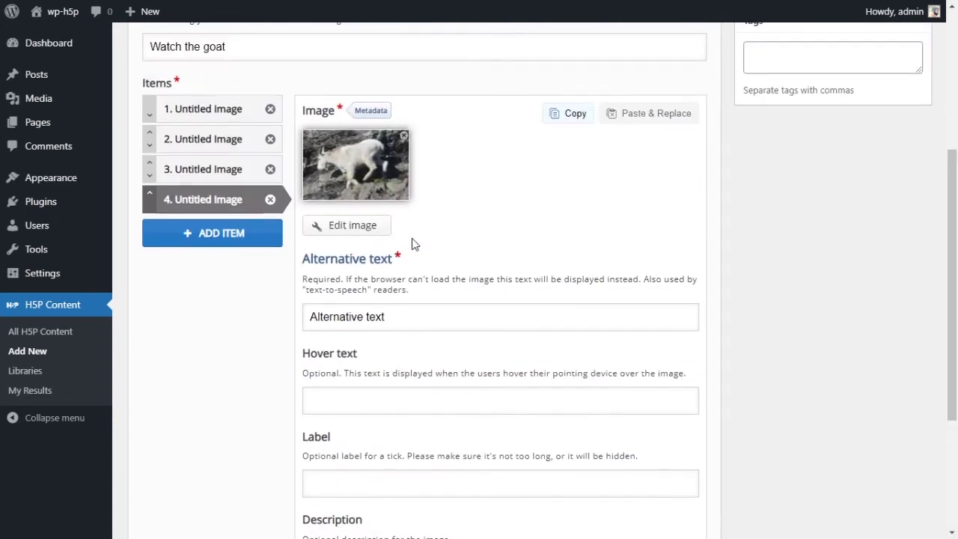
click(213, 178)
click(211, 207)
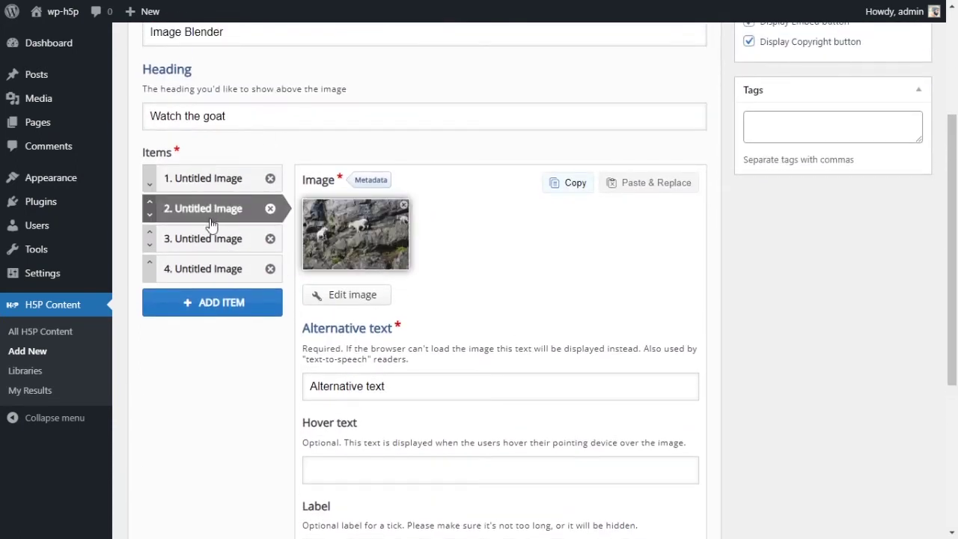
click(211, 241)
click(204, 271)
click(222, 185)
click(219, 216)
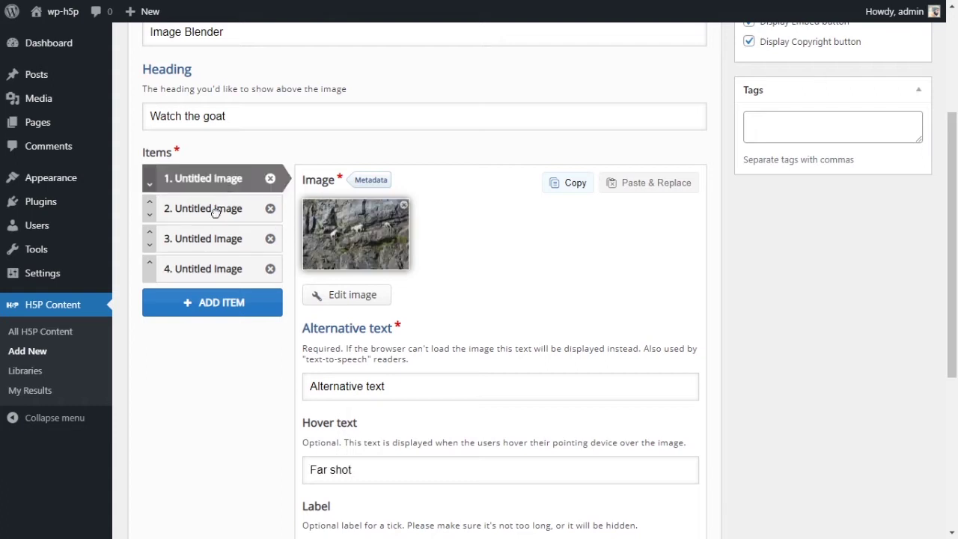
click(208, 249)
click(208, 273)
click(231, 191)
click(222, 220)
click(214, 247)
click(206, 271)
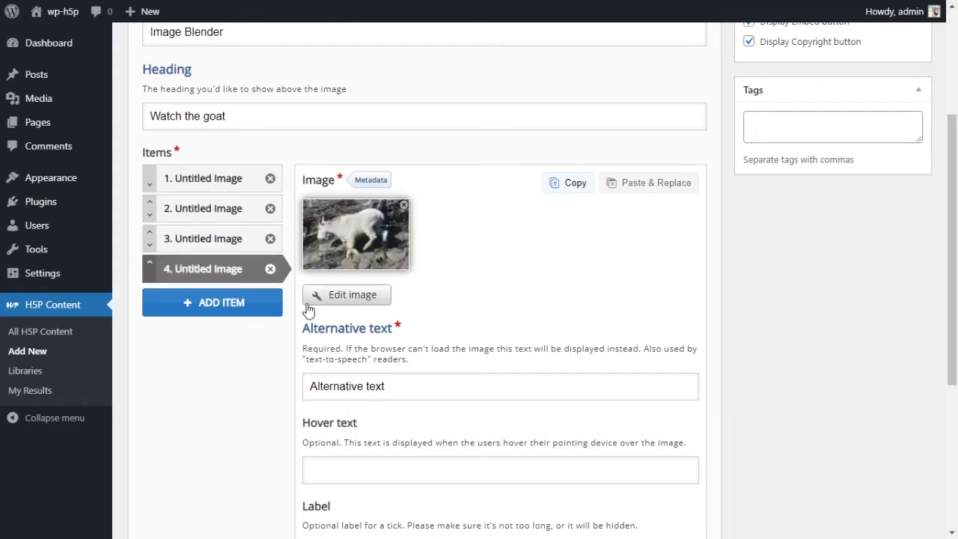
scroll(235, 331, down, 4)
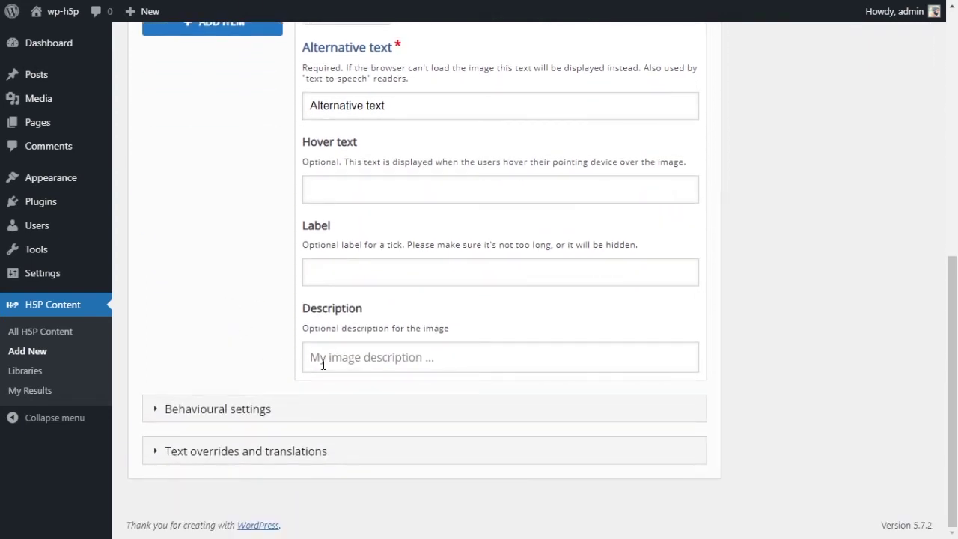
In Behavioural settings, keep start image 1 and turn on tick marks and labels
click(239, 412)
scroll(314, 380, down, 3)
click(196, 273)
click(401, 292)
scroll(404, 292, down, 1)
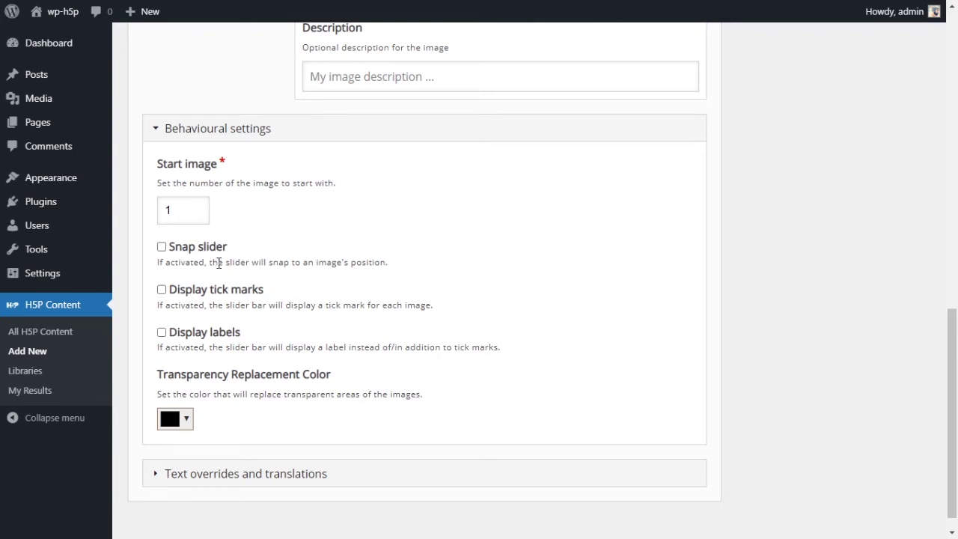
drag(171, 294, 247, 293)
click(163, 292)
click(229, 297)
click(228, 297)
click(200, 335)
Open the transparency replacement colour picker and close it, leaving black
scroll(954, 441, up, 1)
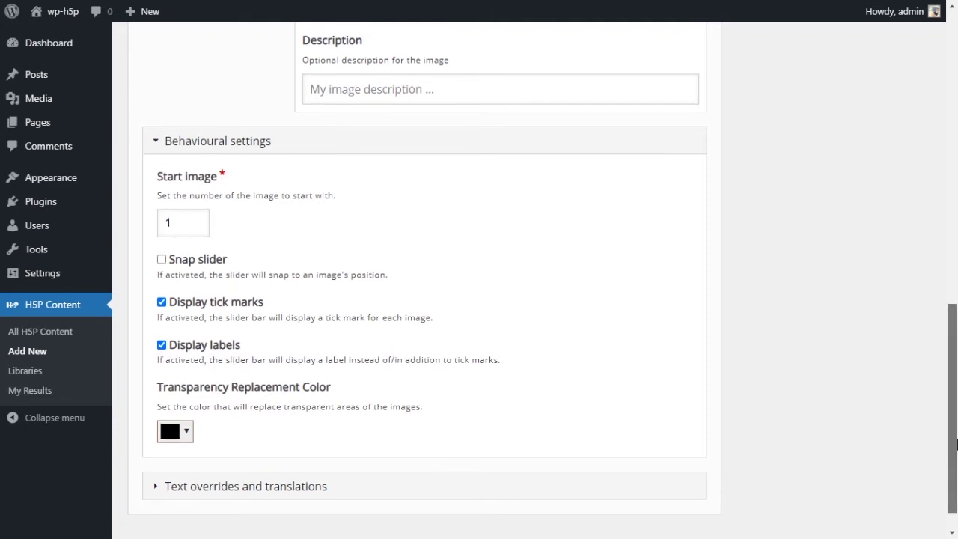
scroll(955, 444, down, 1)
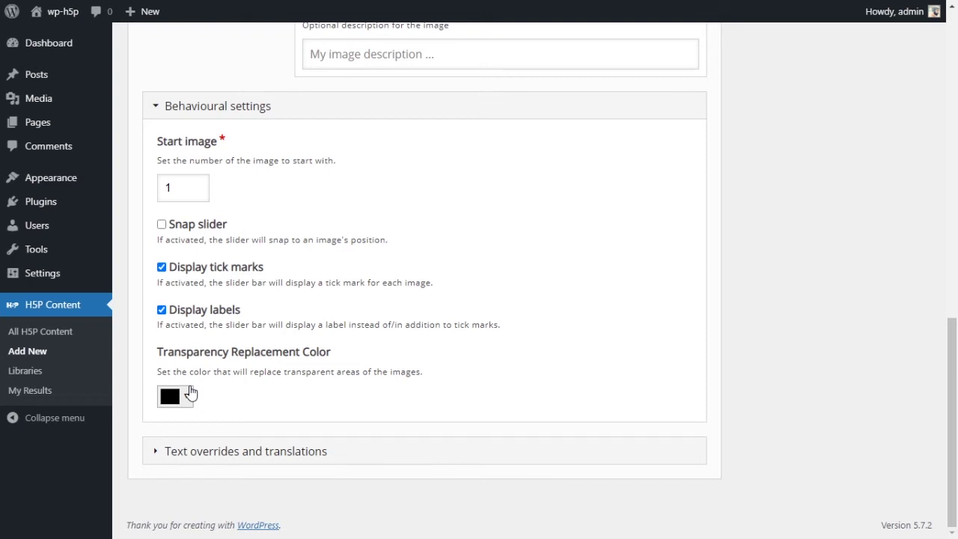
click(190, 392)
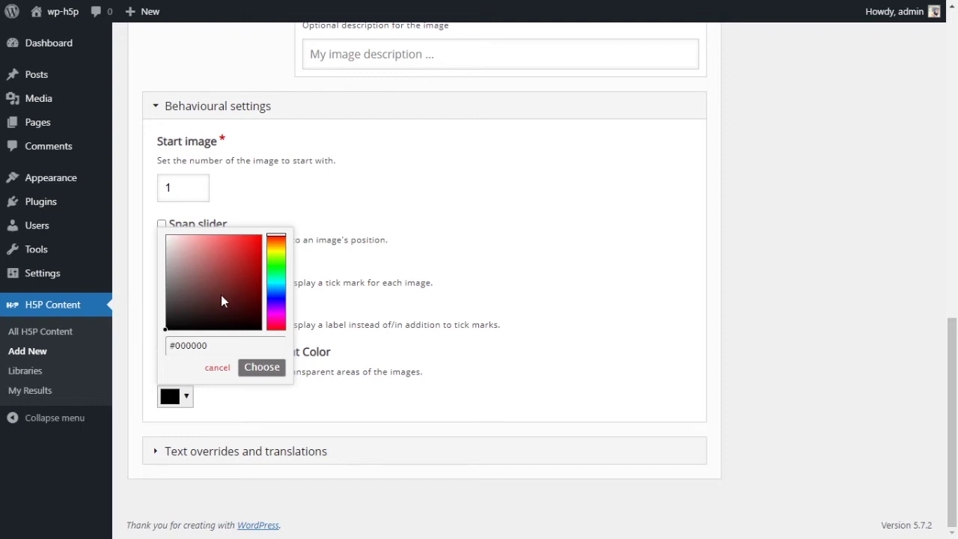
click(291, 421)
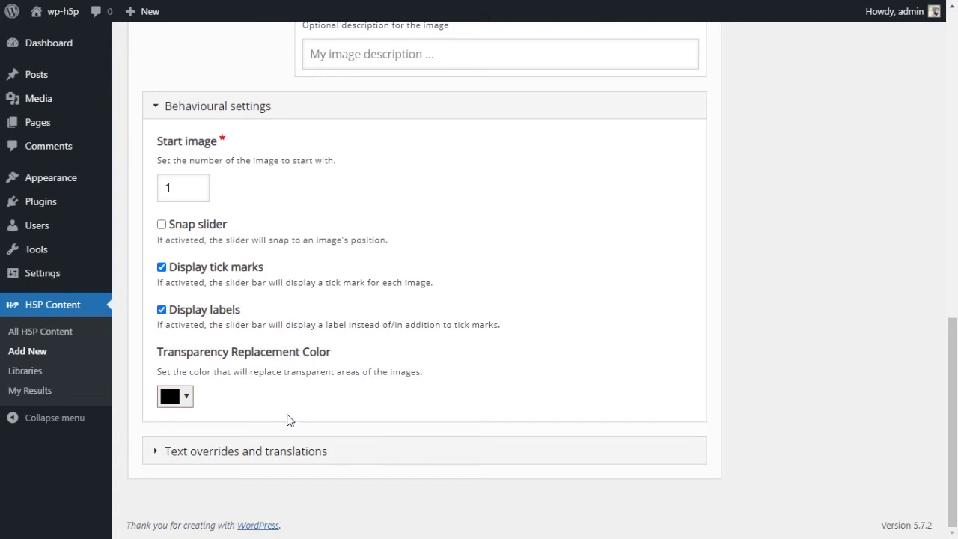
Expand Text overrides and translations, including the Agamotto and Image groups
click(254, 458)
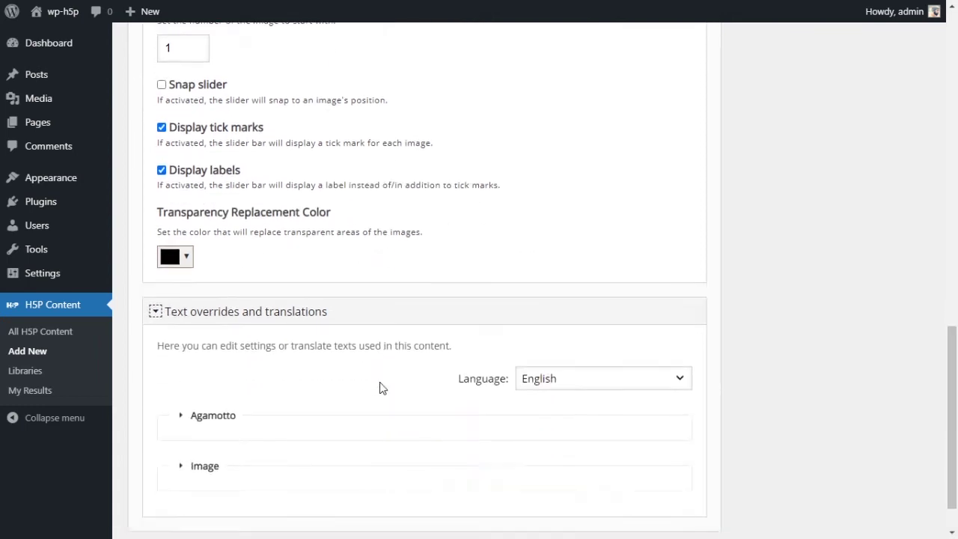
scroll(379, 388, down, 1)
click(226, 365)
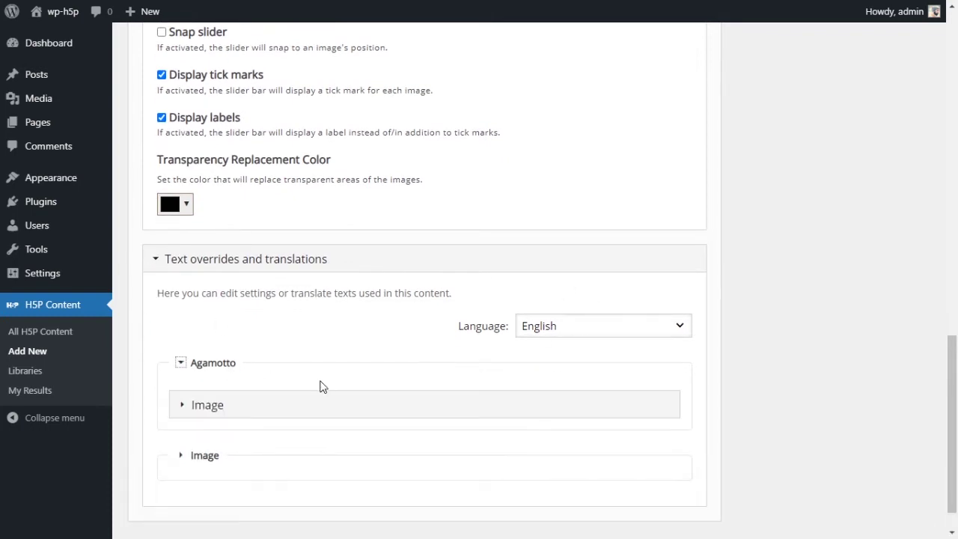
click(243, 406)
scroll(289, 399, down, 3)
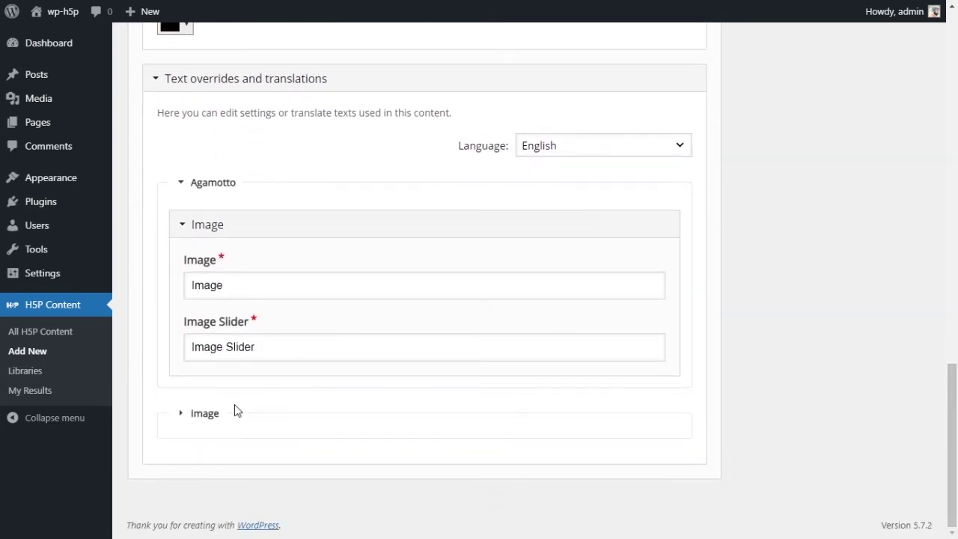
click(191, 413)
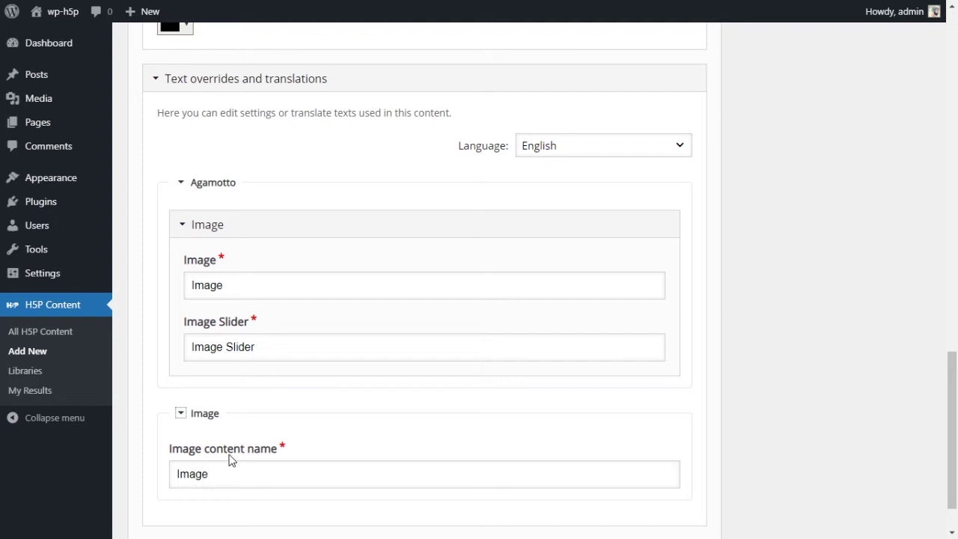
scroll(229, 459, down, 1)
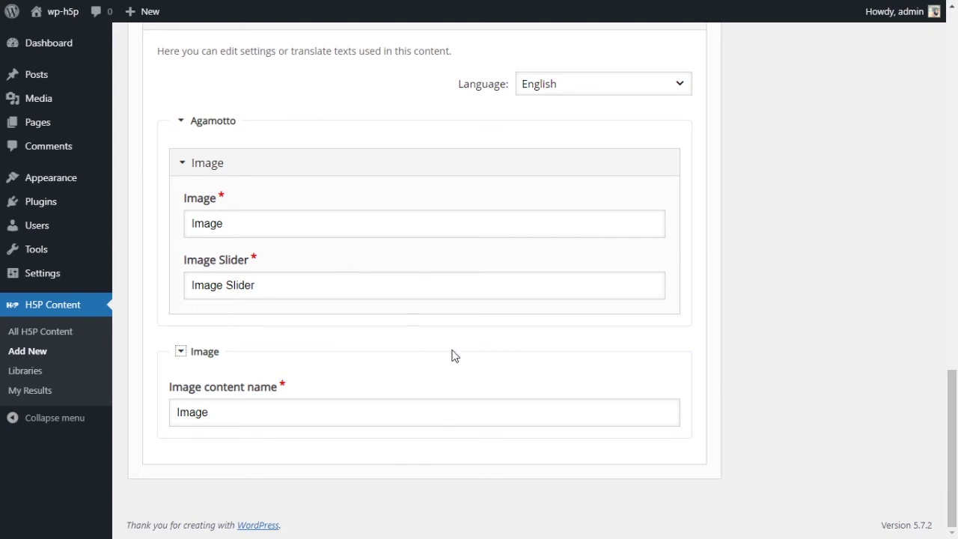
Uncheck Display toolbar below content at the top of the page
scroll(451, 355, up, 3)
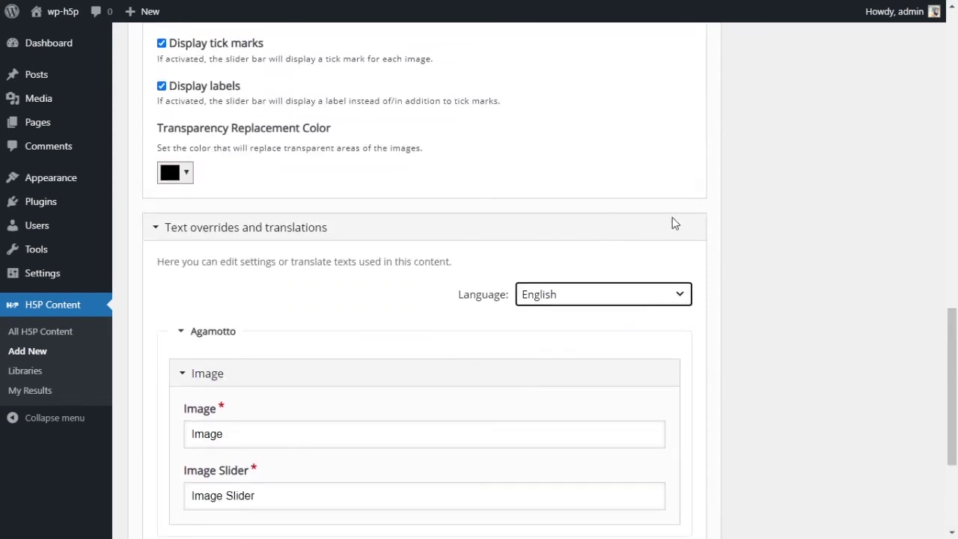
scroll(667, 406, up, 6)
scroll(663, 418, up, 8)
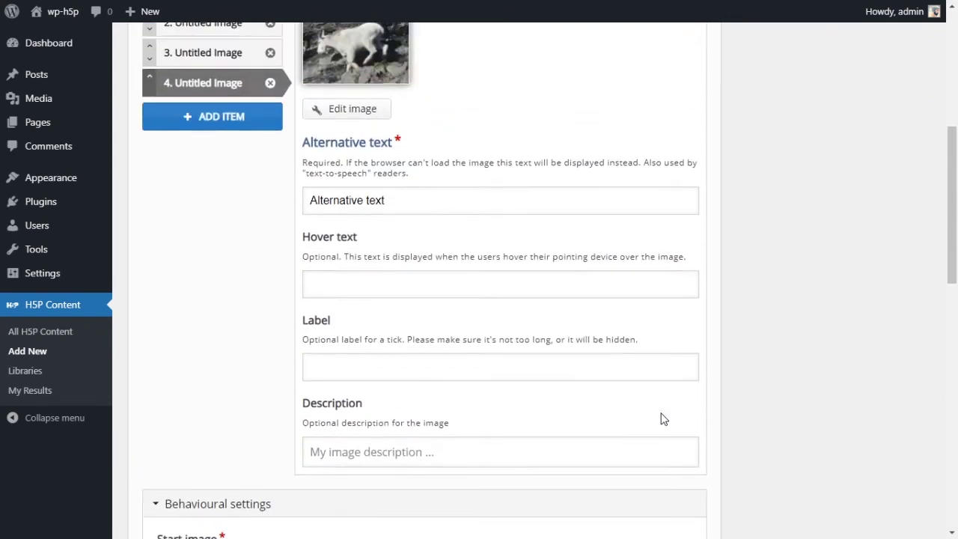
scroll(748, 187, up, 1)
click(749, 186)
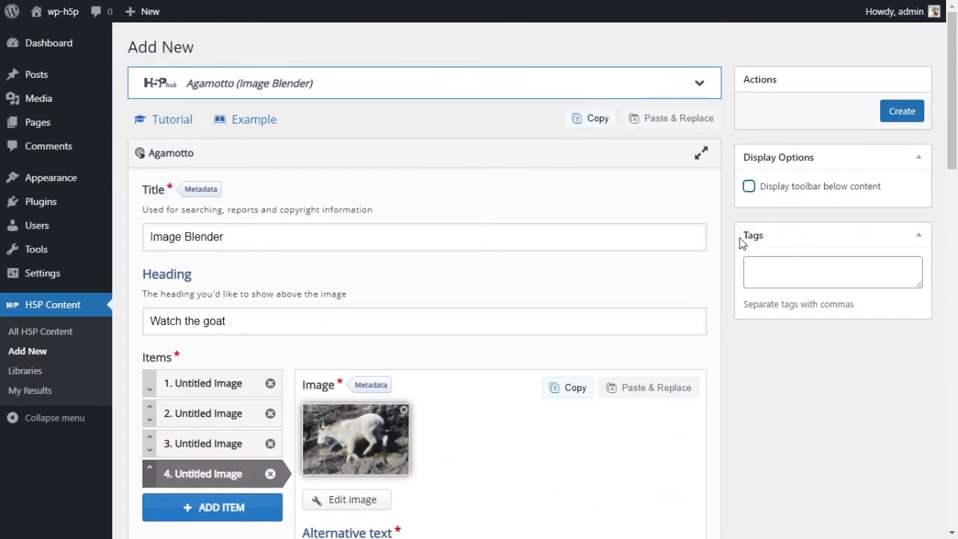
Create the Image Blender content and look over its view page
click(896, 116)
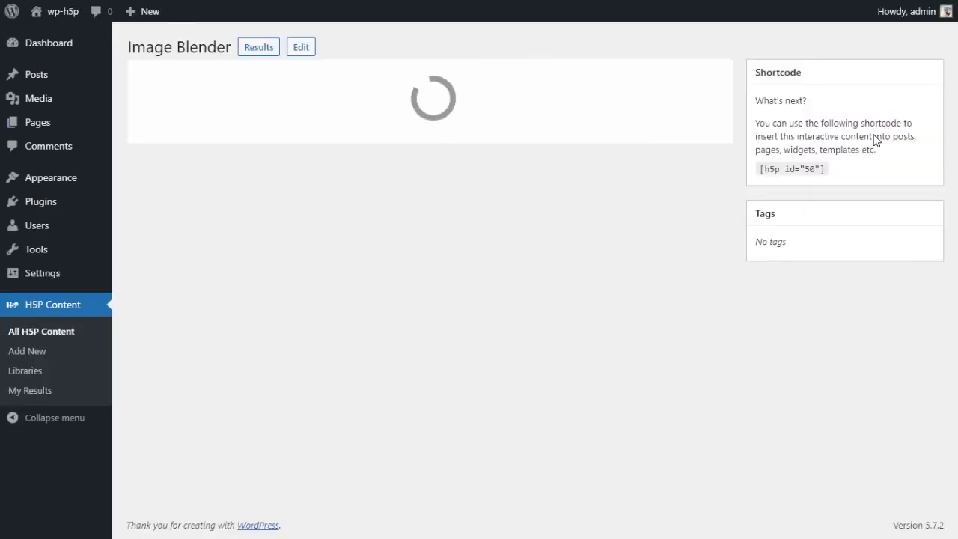
scroll(431, 84, down, 1)
scroll(956, 134, up, 1)
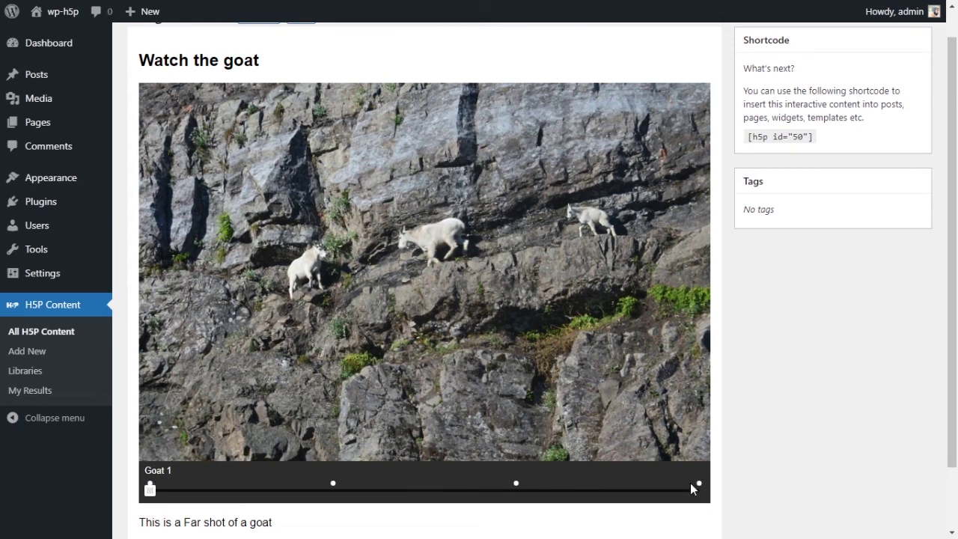
scroll(322, 380, down, 2)
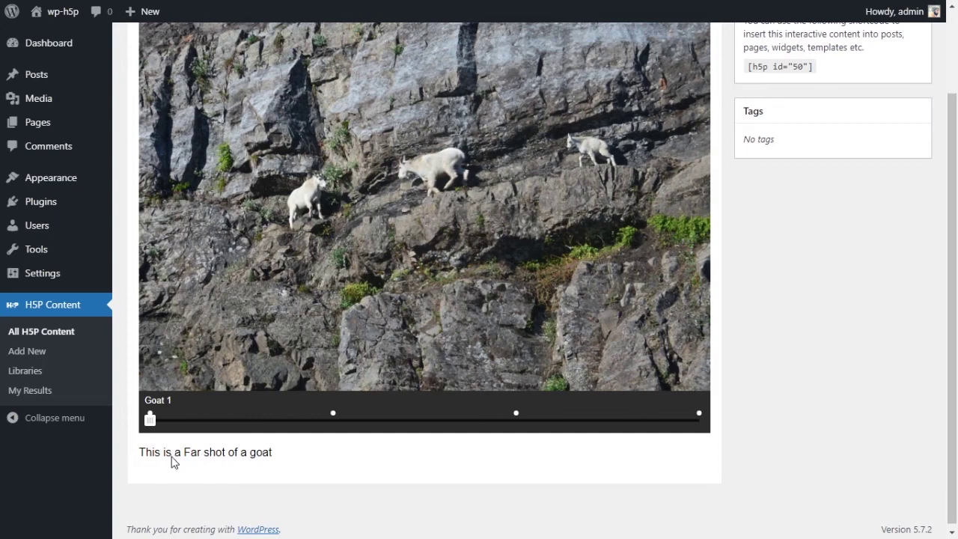
scroll(182, 466, up, 1)
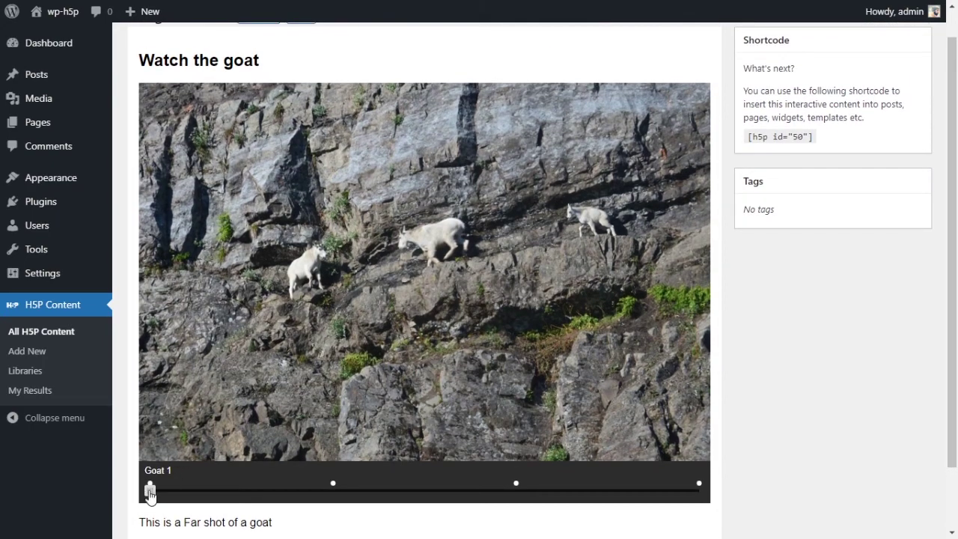
Drag the slider from the far-shot goat image across to the close-up
drag(149, 488, 262, 496)
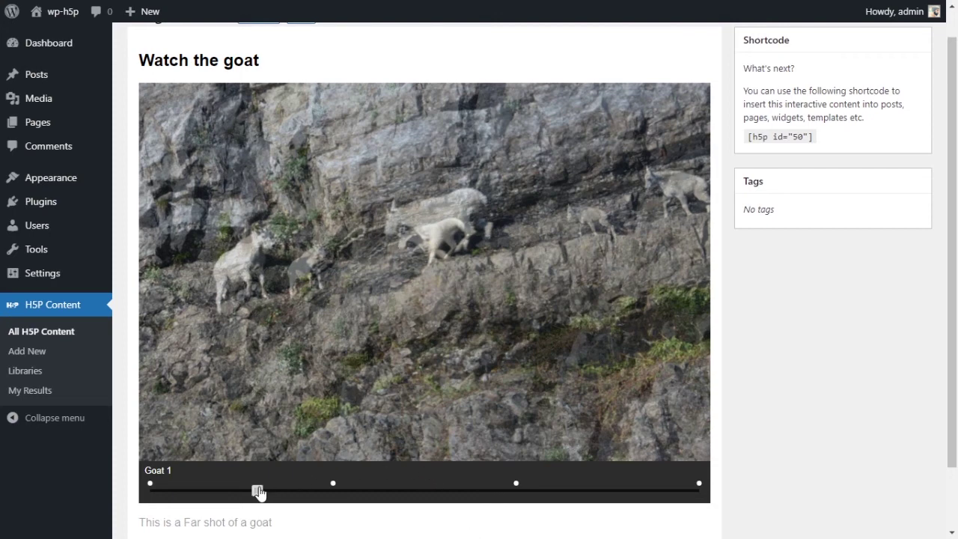
drag(259, 492, 698, 511)
scroll(412, 440, up, 1)
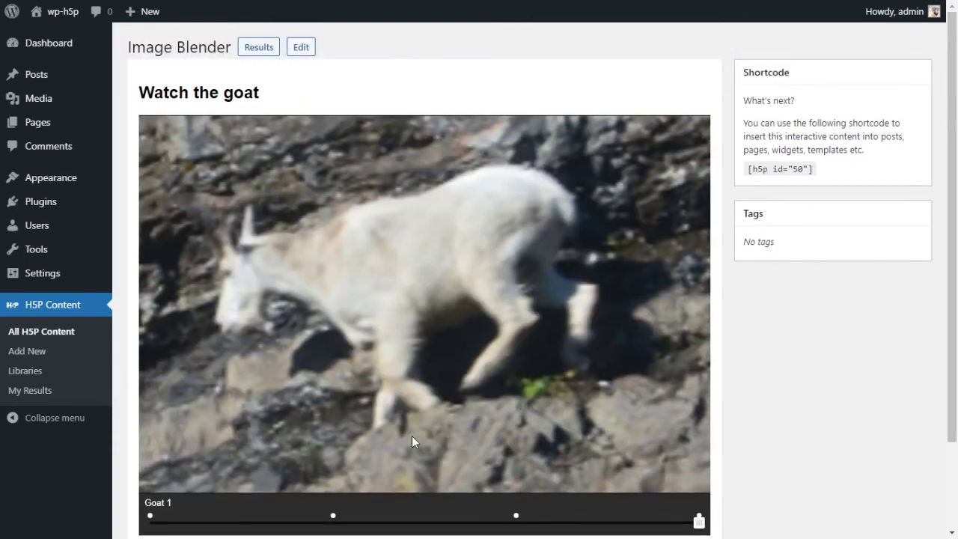
scroll(409, 437, down, 2)
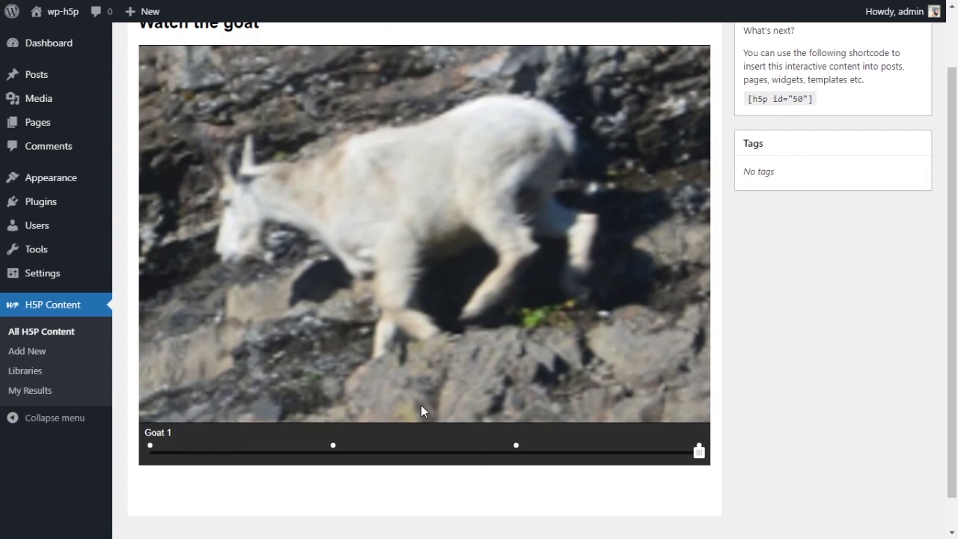
scroll(462, 396, up, 2)
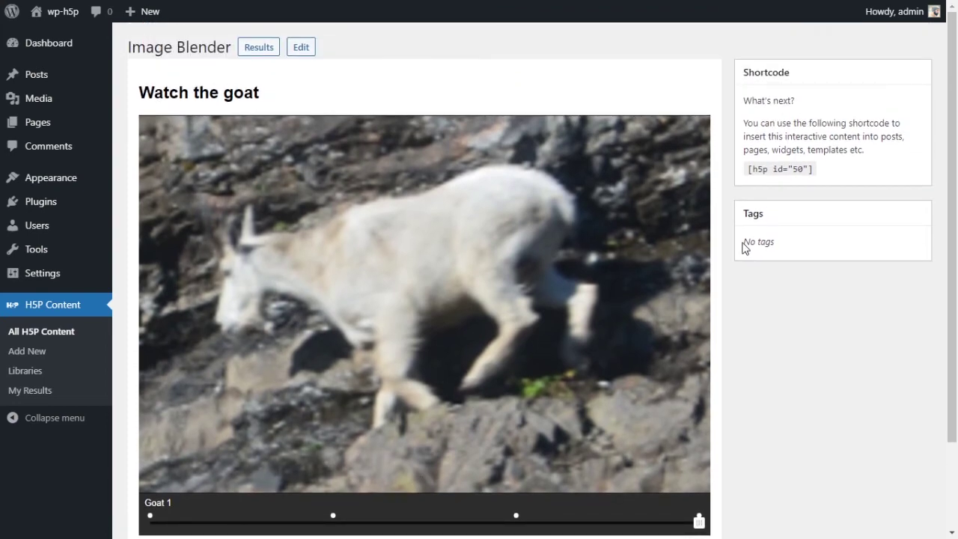
Copy the [h5p id="50"] shortcode from the Shortcode box and start a new post
drag(747, 169, 857, 172)
key(ctrl+c)
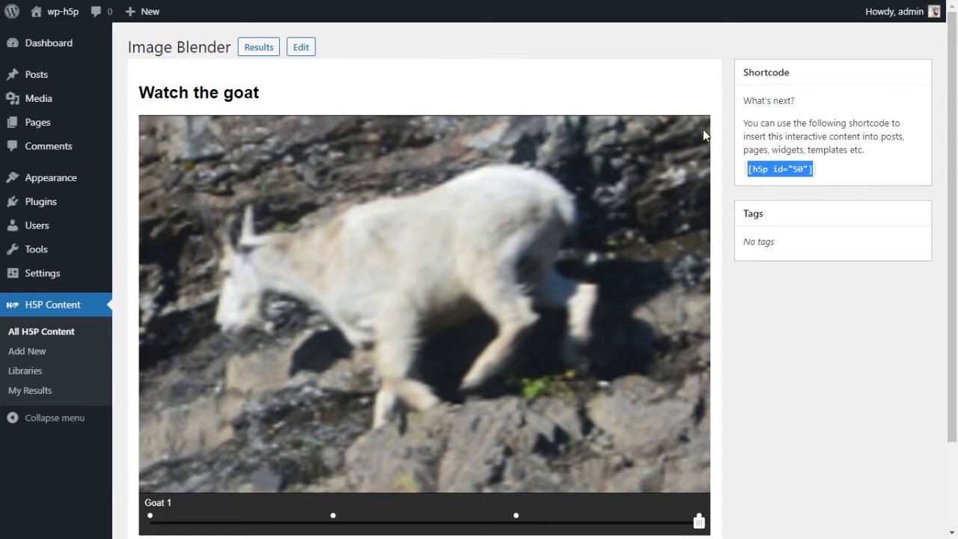
mouse_move(34, 78)
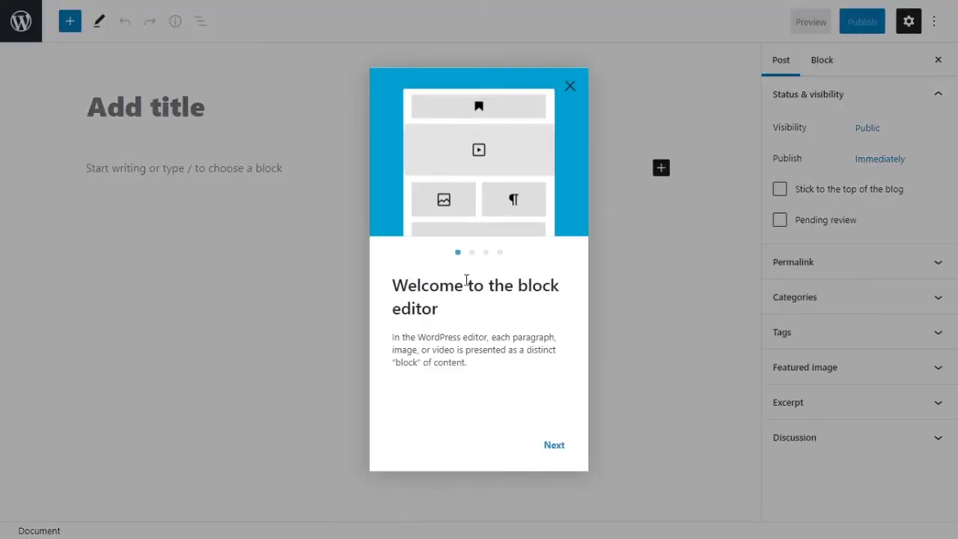
Dismiss the block editor's welcome guide
click(560, 449)
click(555, 449)
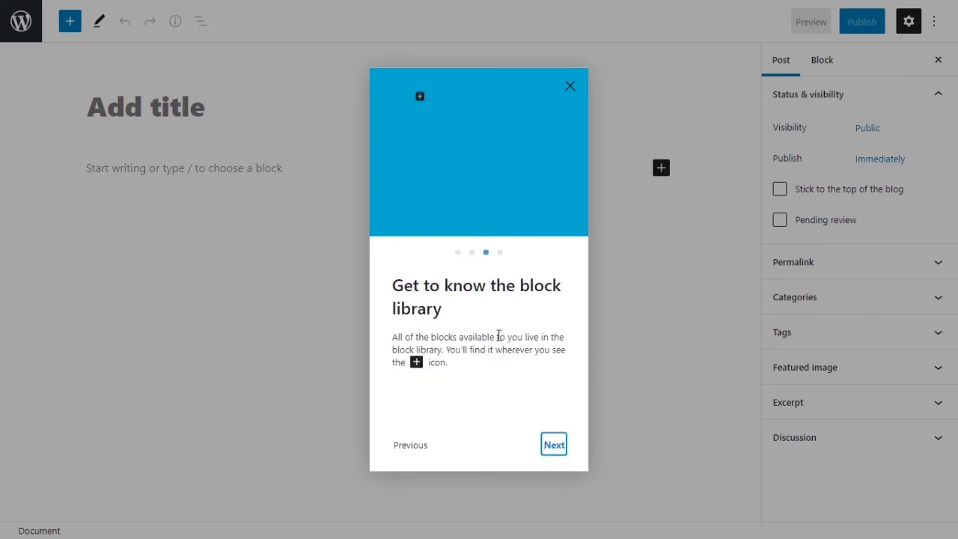
click(553, 448)
click(554, 449)
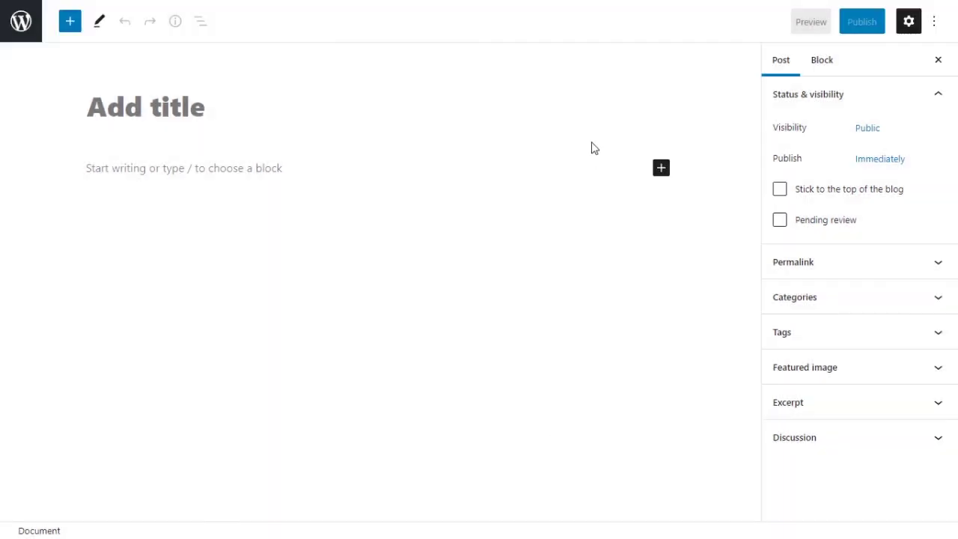
Title the post '#22 Image blender', fixing the missing 'b'
click(205, 115)
text(#22 )
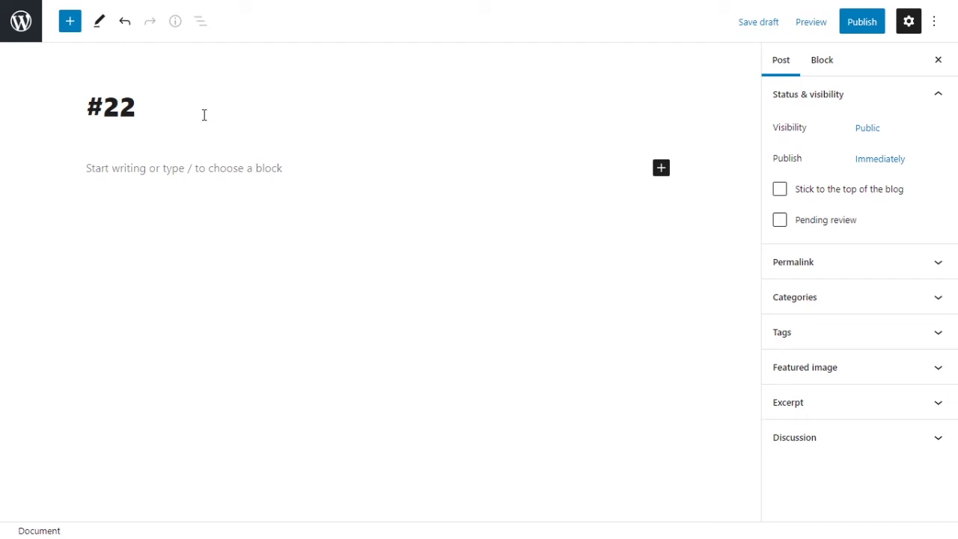
text(Image )
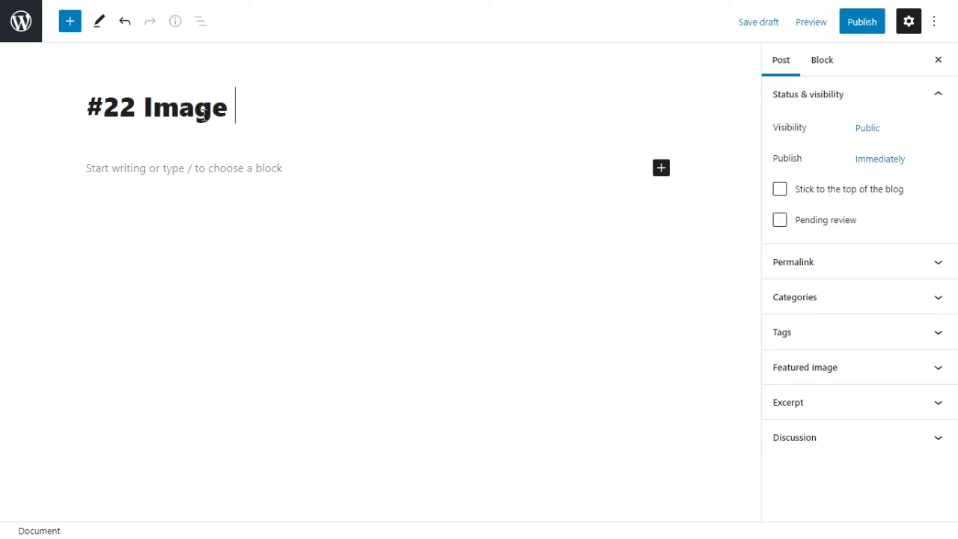
text(lender)
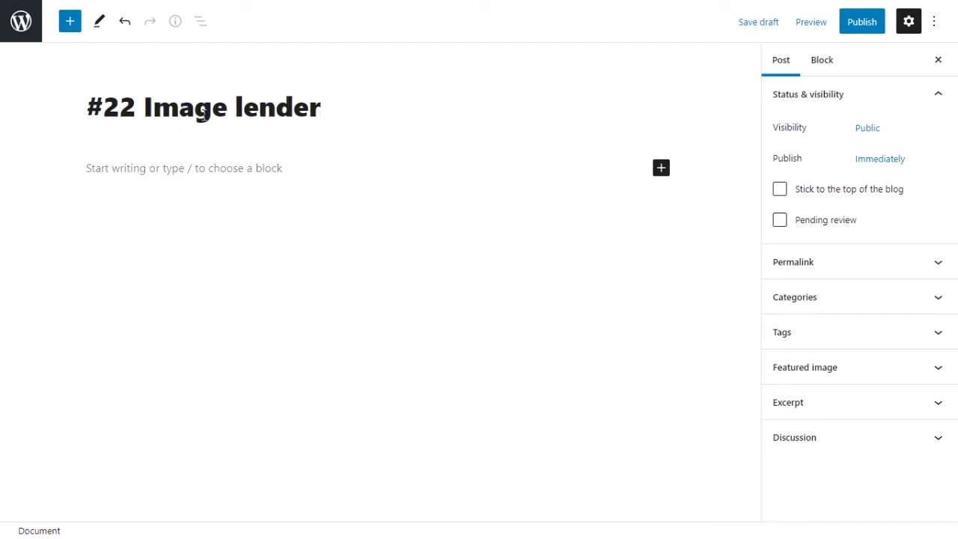
click(237, 113)
text(b)
Add a Shortcode block to the body and paste [h5p id="50"] into it
click(417, 189)
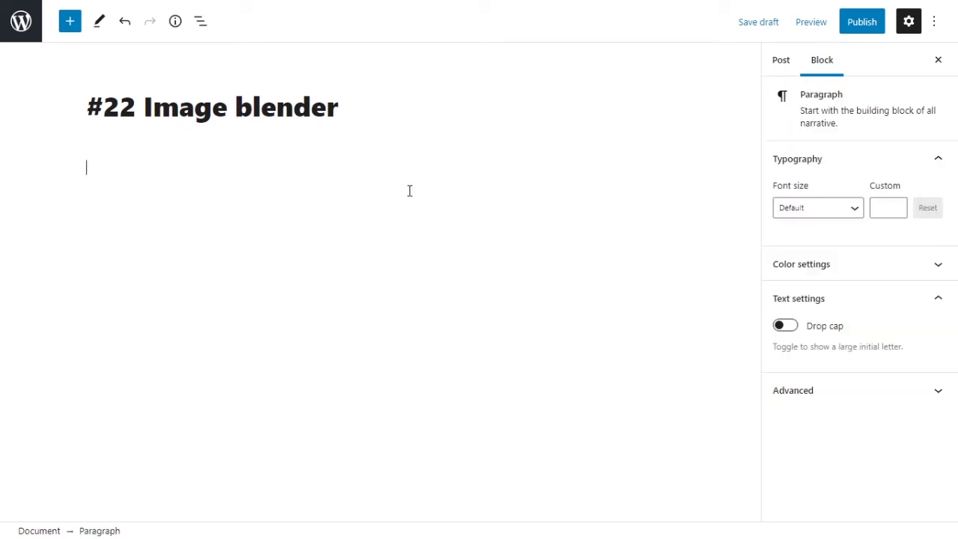
click(663, 171)
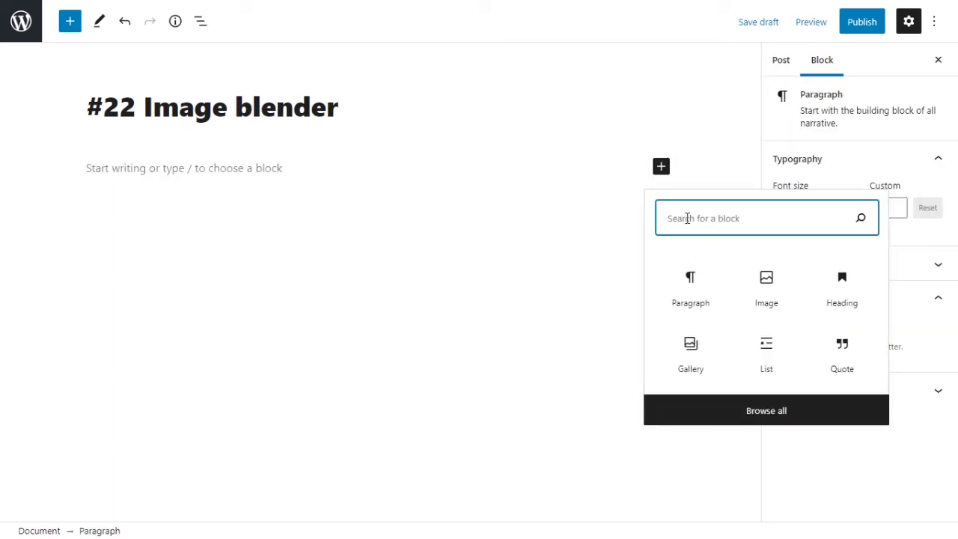
text(Short)
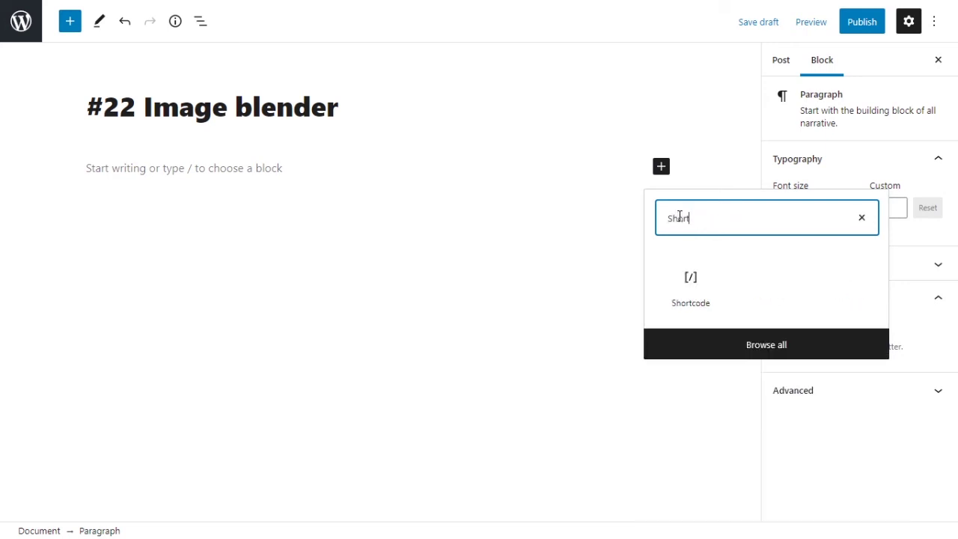
click(695, 287)
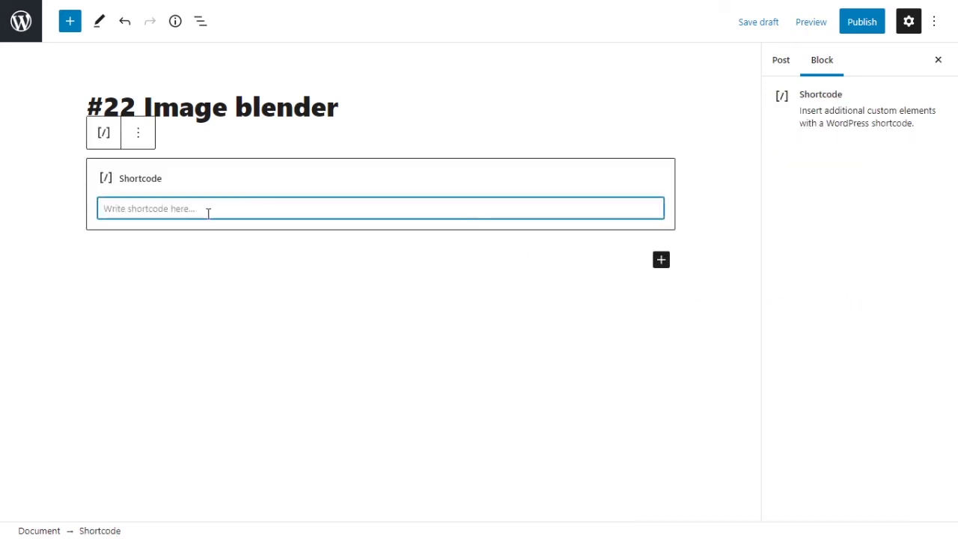
key(ctrl+v)
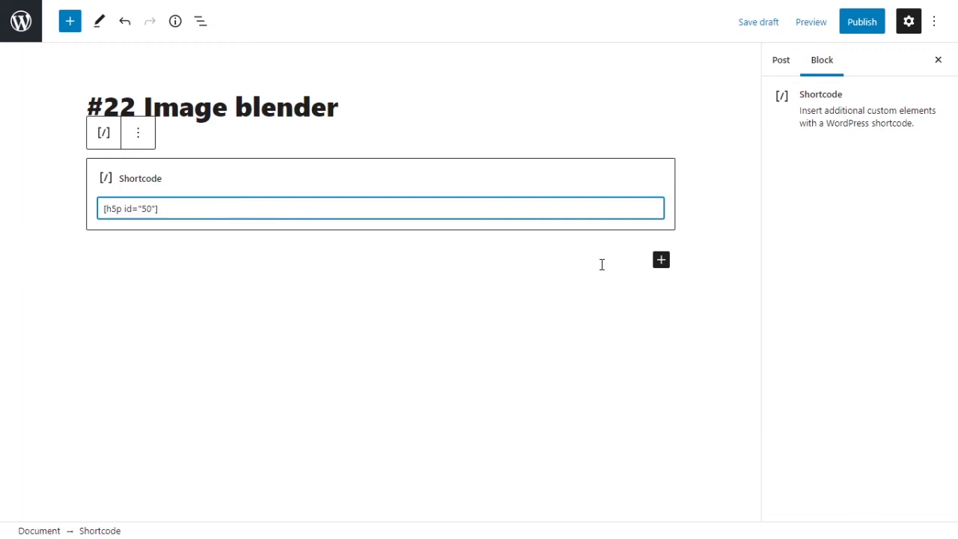
Publish the '#22 Image blender' post and view it live with the Watch the goat blender
click(860, 23)
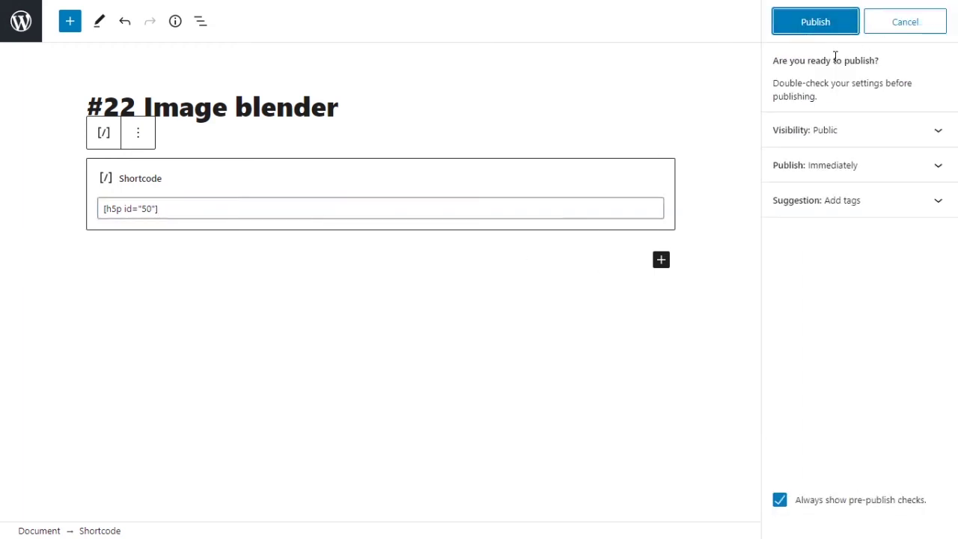
click(821, 33)
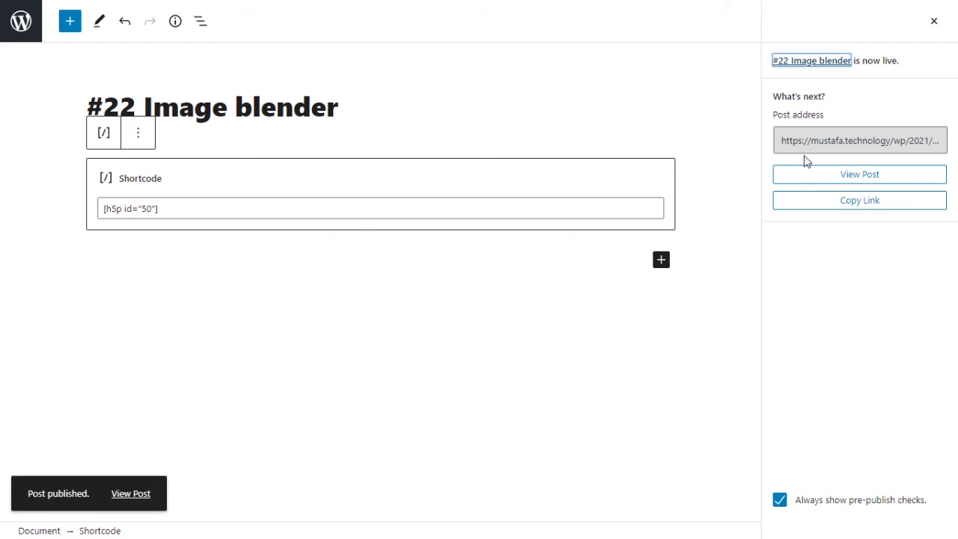
click(830, 175)
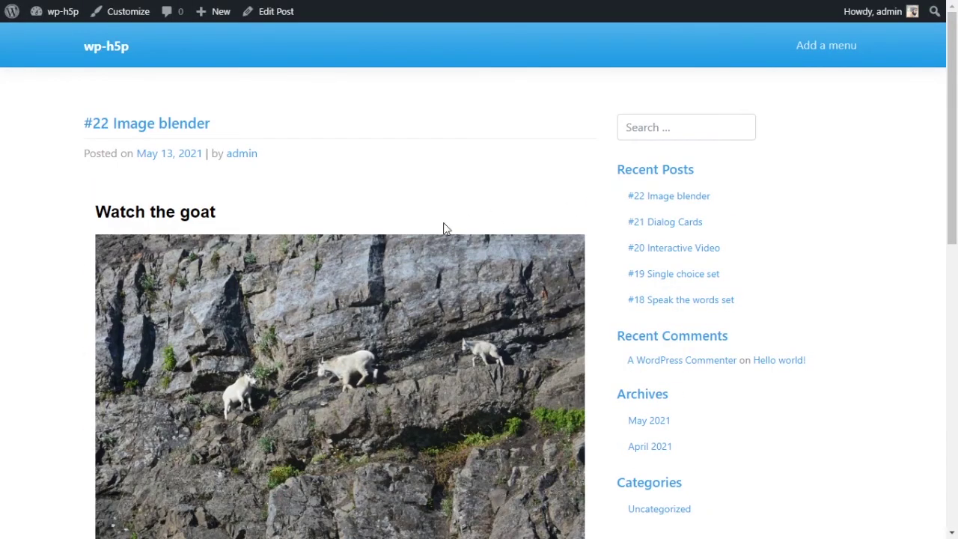
scroll(443, 226, down, 2)
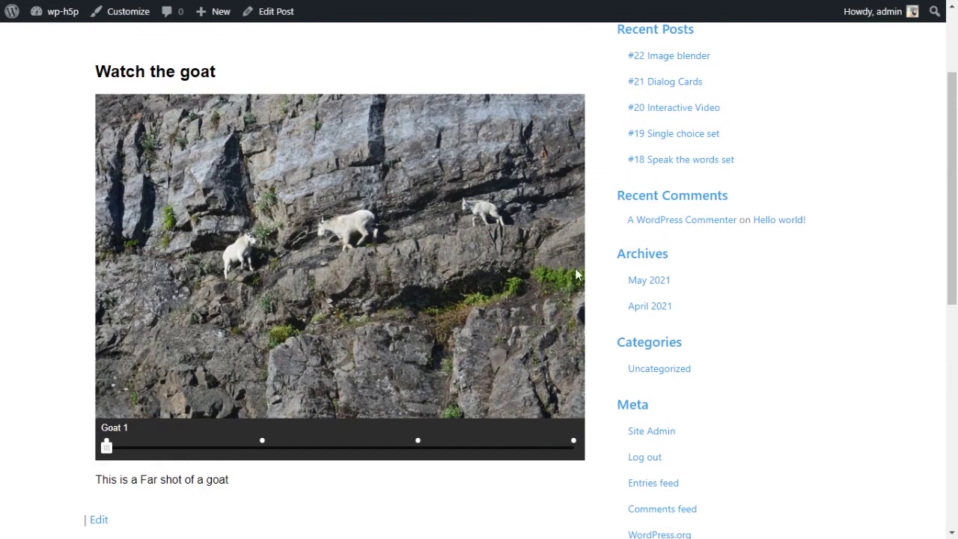
mouse_move(108, 448)
mouse_down()
mouse_move(591, 442)
mouse_move(276, 453)
mouse_move(132, 447)
mouse_move(648, 451)
mouse_move(64, 449)
mouse_move(568, 446)
mouse_move(142, 446)
mouse_up()
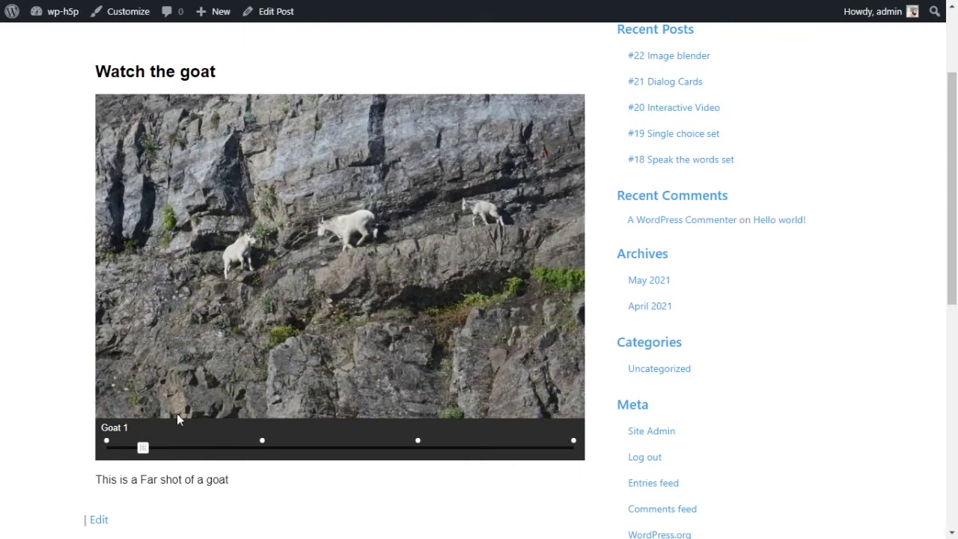
scroll(305, 392, up, 2)
scroll(306, 393, down, 1)
scroll(306, 399, down, 1)
drag(143, 447, 105, 442)
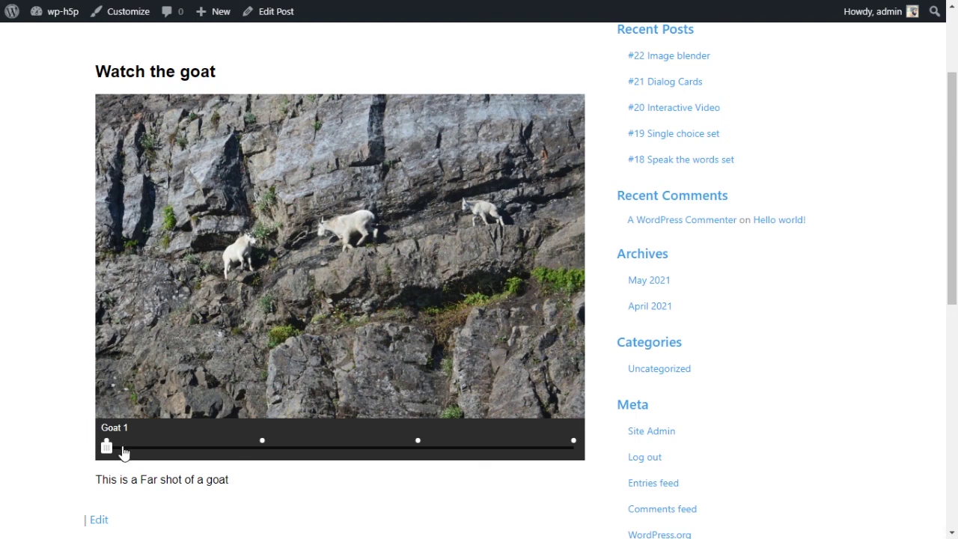
drag(107, 447, 139, 447)
scroll(275, 472, up, 1)
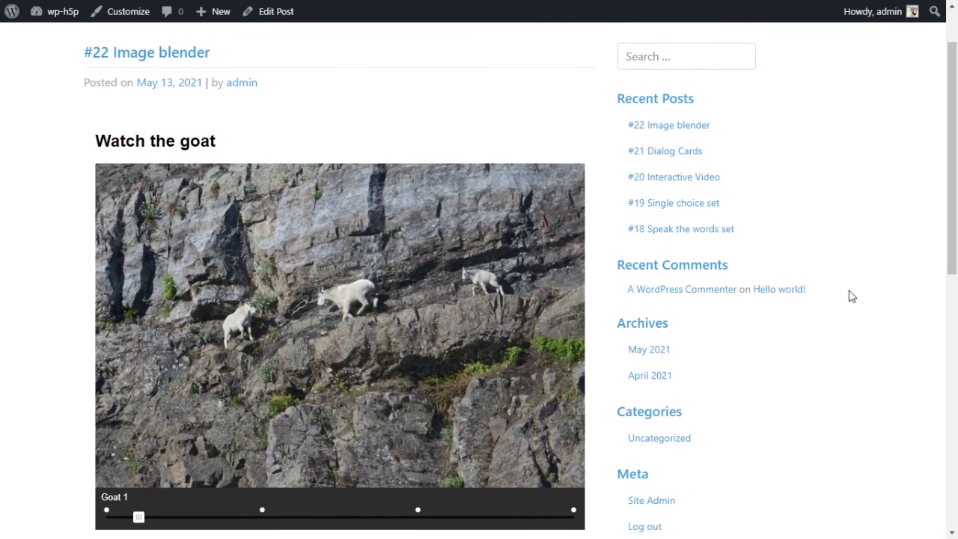
drag(955, 110, 955, 132)
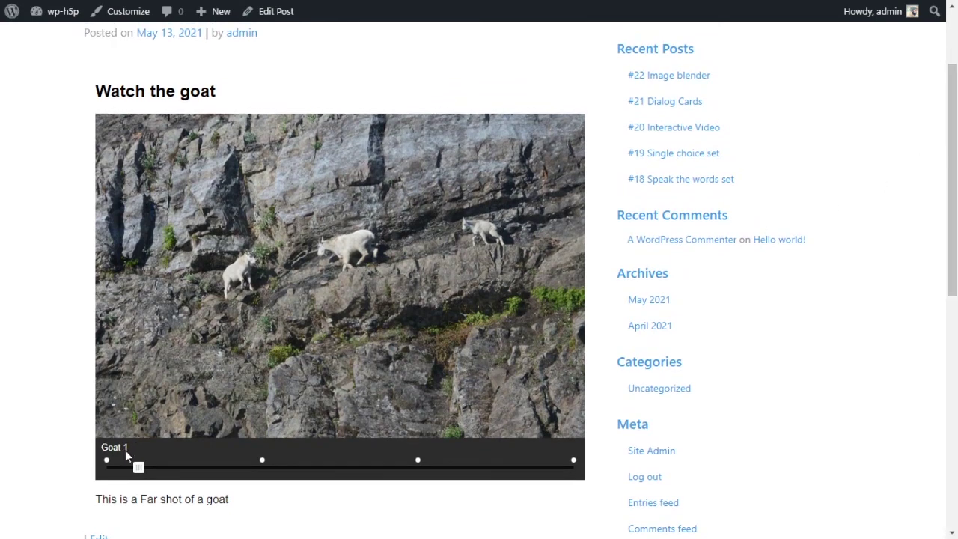
drag(136, 468, 84, 465)
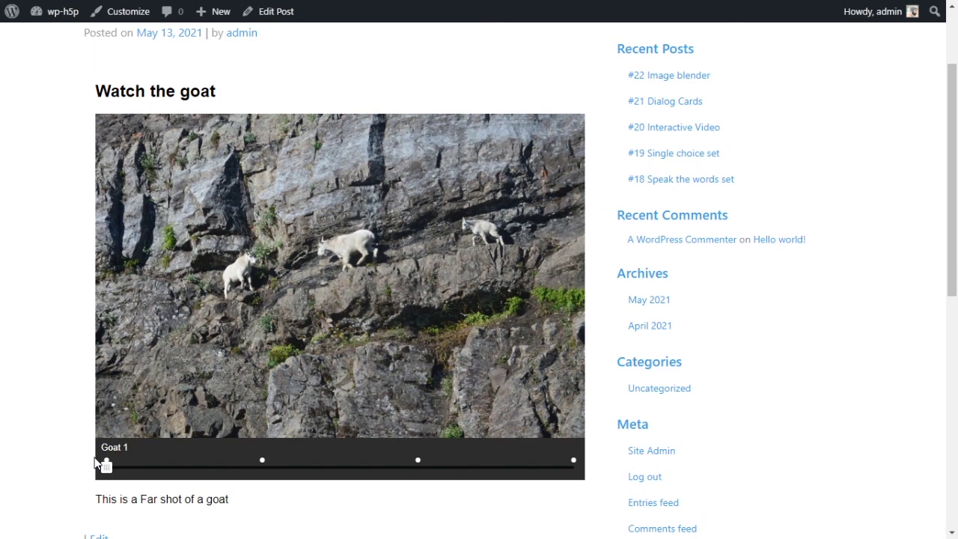
mouse_move(97, 462)
mouse_down()
mouse_move(573, 464)
mouse_move(85, 471)
mouse_up()
scroll(469, 251, up, 2)
scroll(469, 254, down, 2)
scroll(469, 255, up, 1)
scroll(469, 255, down, 1)
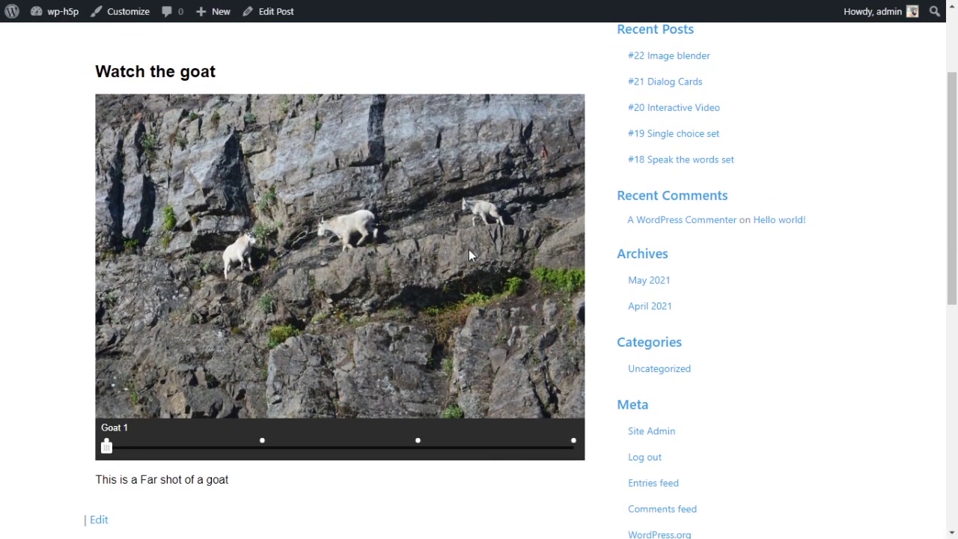